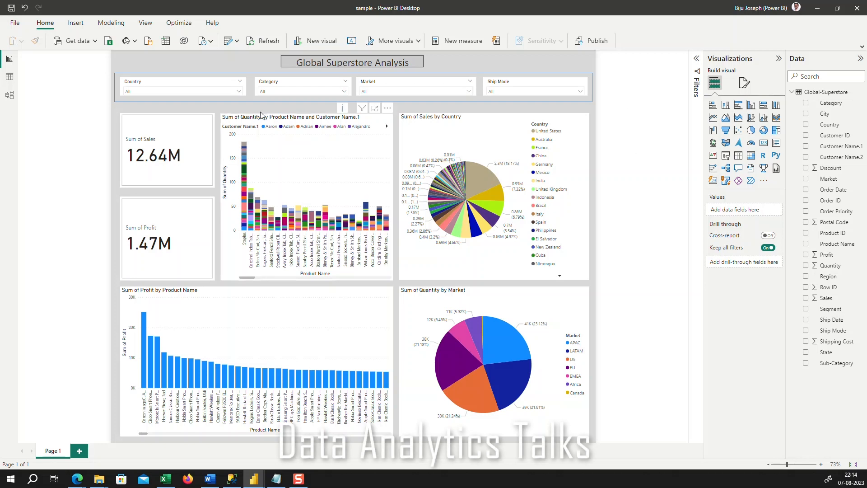
Inspect the filter choices of the Country, Market, Category and Ship Mode slicers on the Global Superstore Analysis dashboard
click(239, 92)
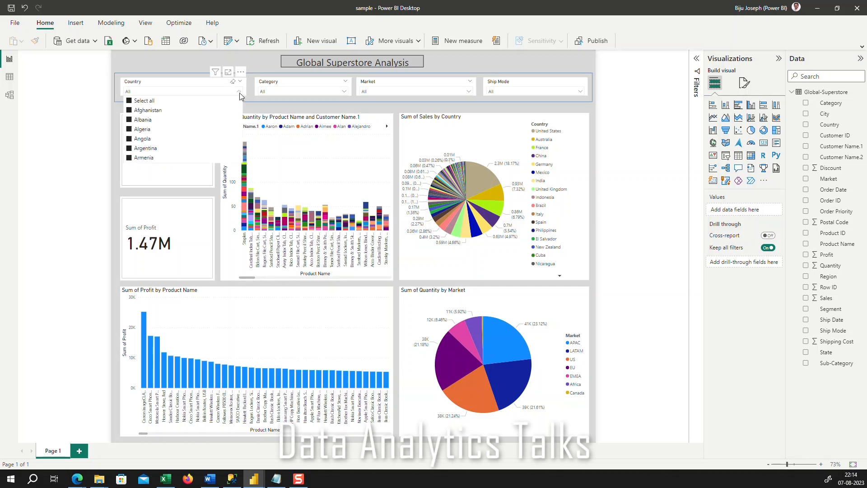
click(376, 91)
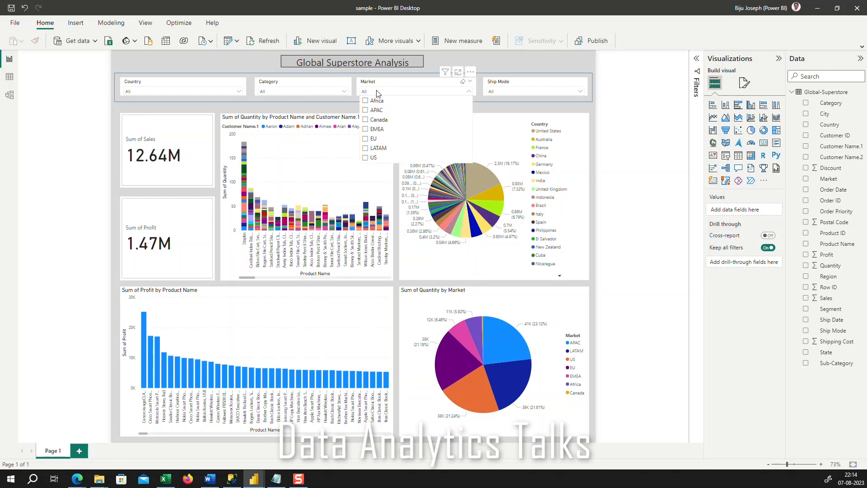
click(318, 90)
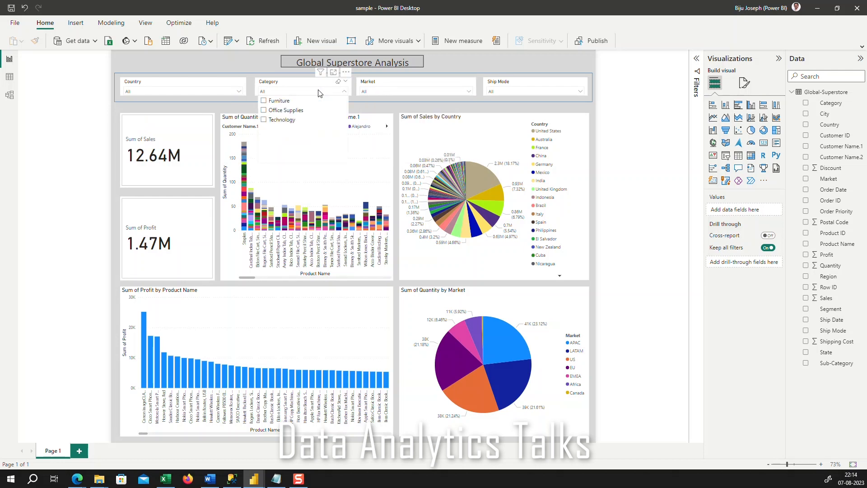
click(498, 91)
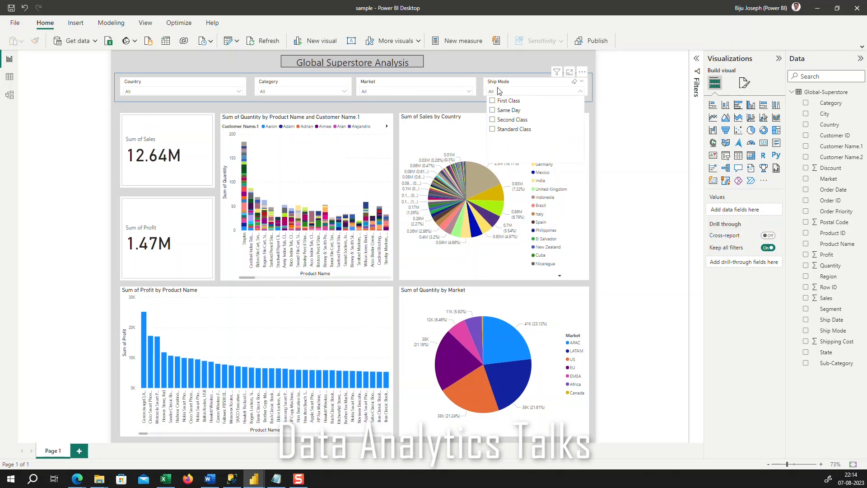
click(641, 149)
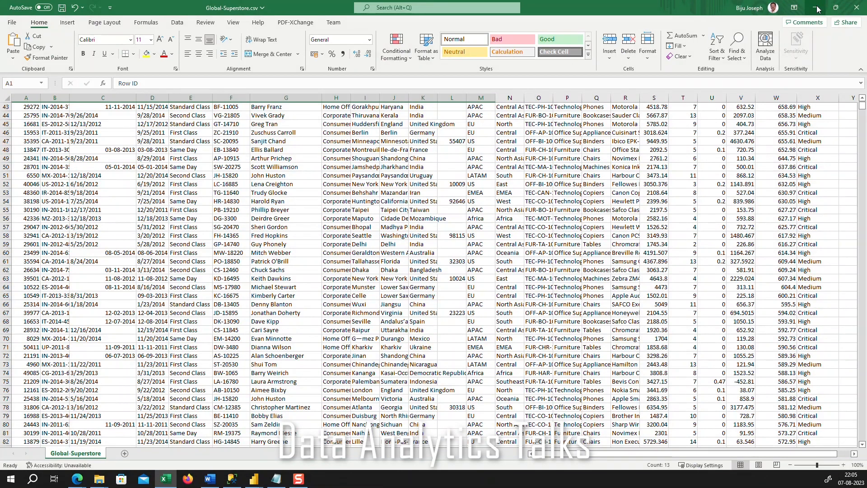
Switch to Excel and look through the column headers and rows of Global-Superstore.csv
drag(863, 107, 863, 103)
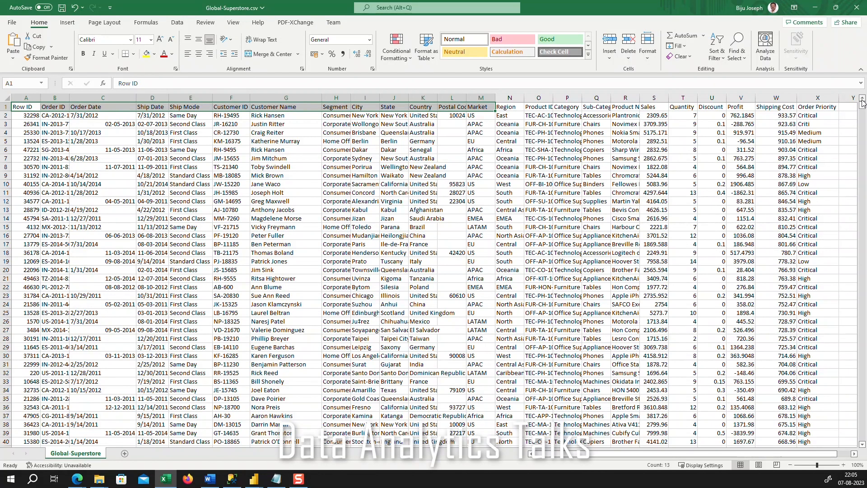
drag(863, 109, 865, 449)
drag(866, 165, 866, 98)
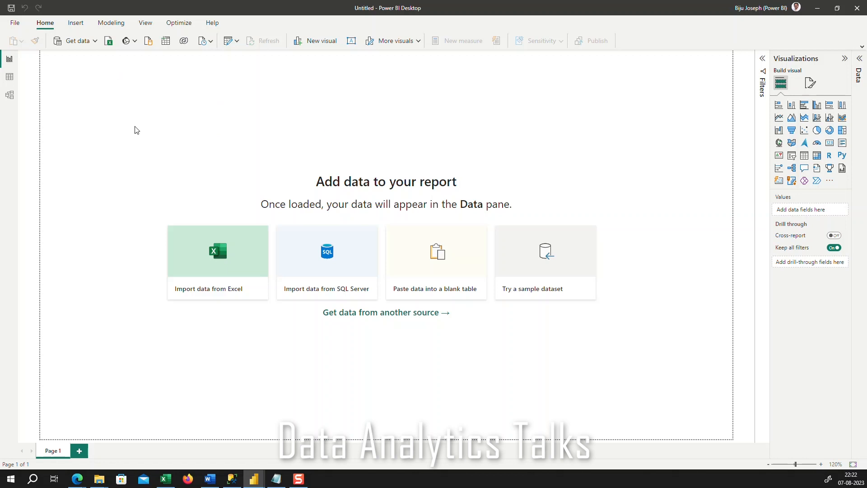
In a blank Power BI Desktop report, open Global-Superstore.csv as a Text/CSV data source
click(94, 45)
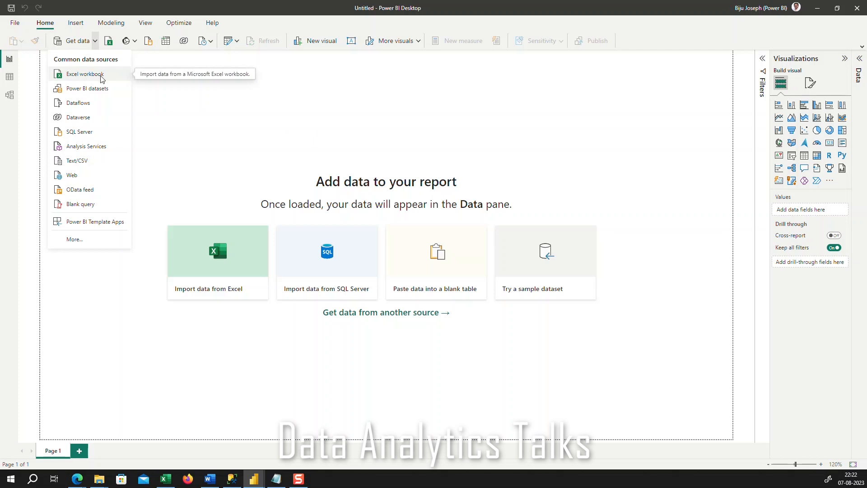
click(89, 163)
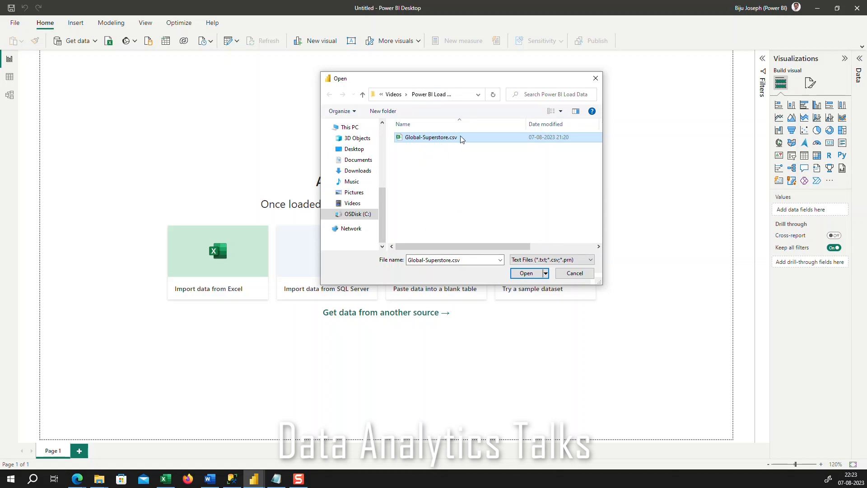
click(538, 276)
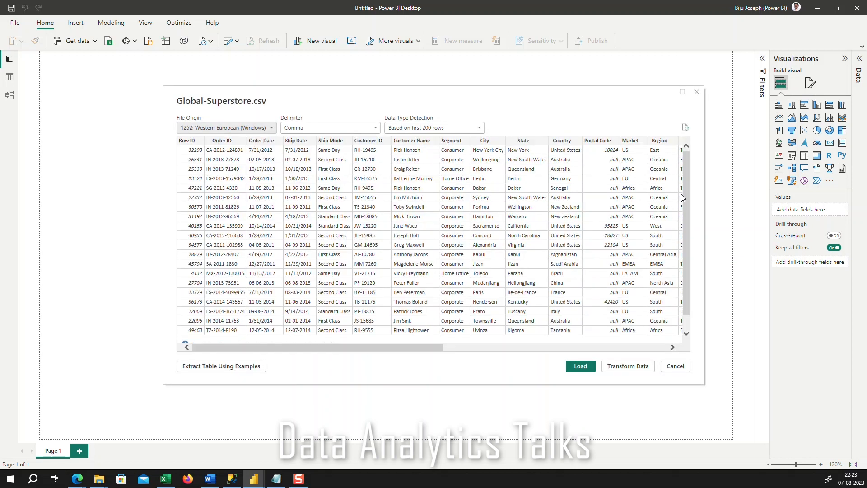
Look through the rows and columns of the Global-Superstore.csv preview and load the data into the report
scroll(687, 200, down, 2)
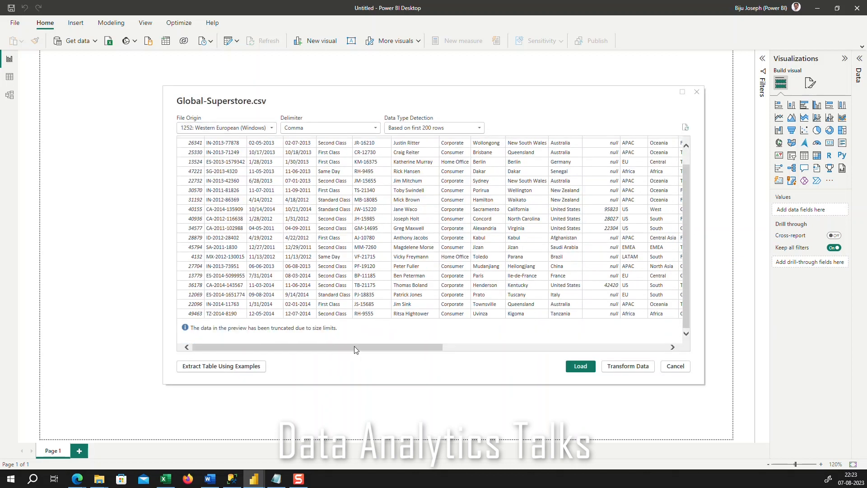
drag(355, 346, 306, 358)
drag(684, 274, 697, 212)
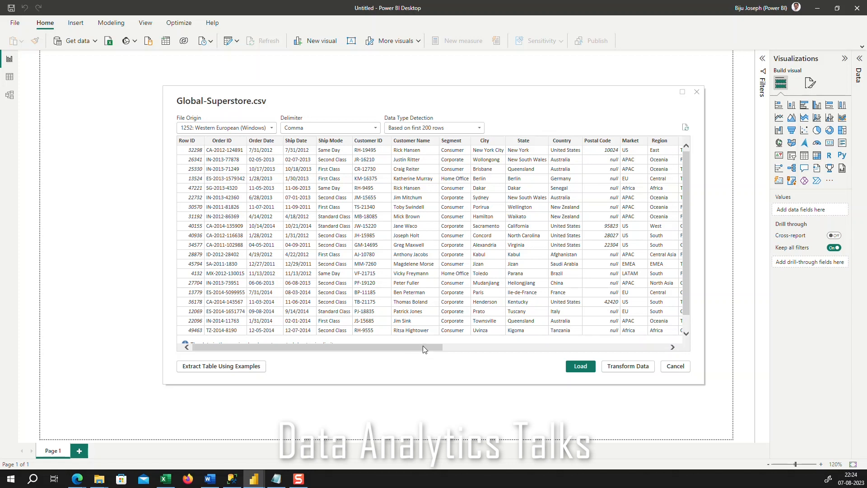
drag(423, 349, 300, 358)
click(580, 367)
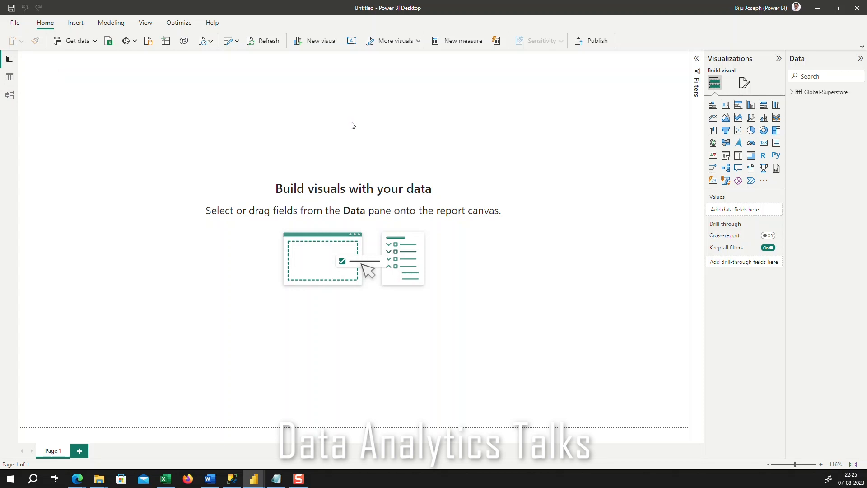
Expand the Global-Superstore table to list its fields
click(793, 94)
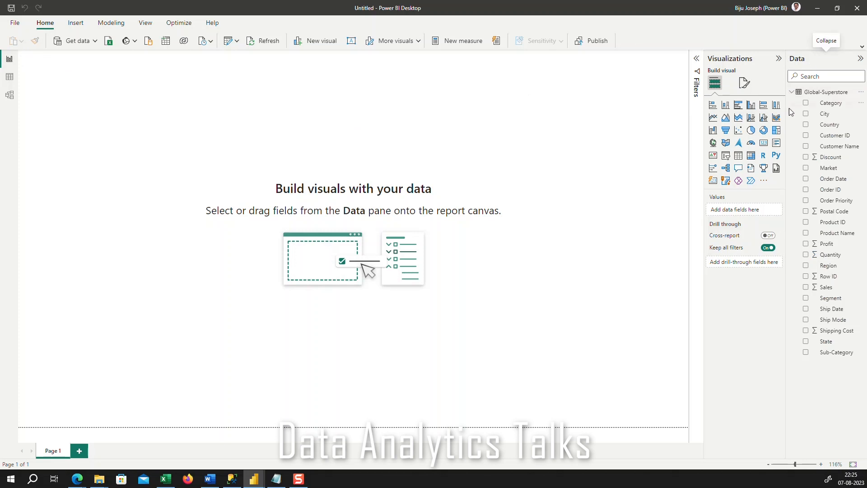
click(792, 93)
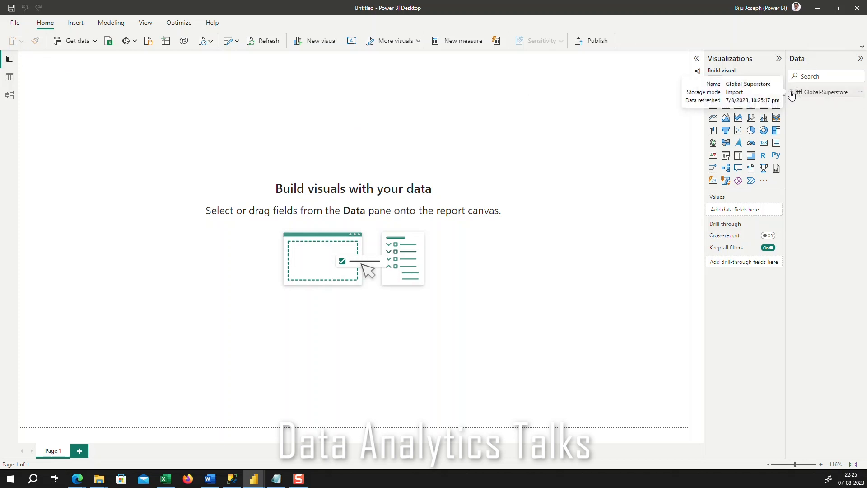
click(792, 93)
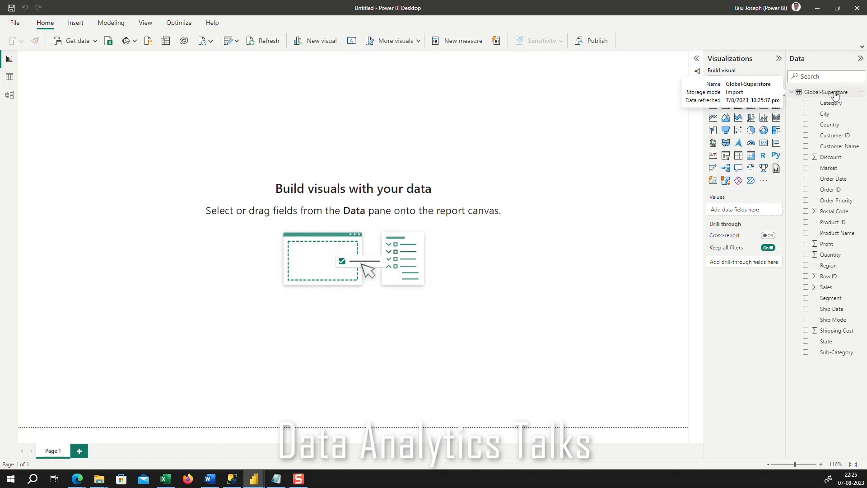
click(791, 94)
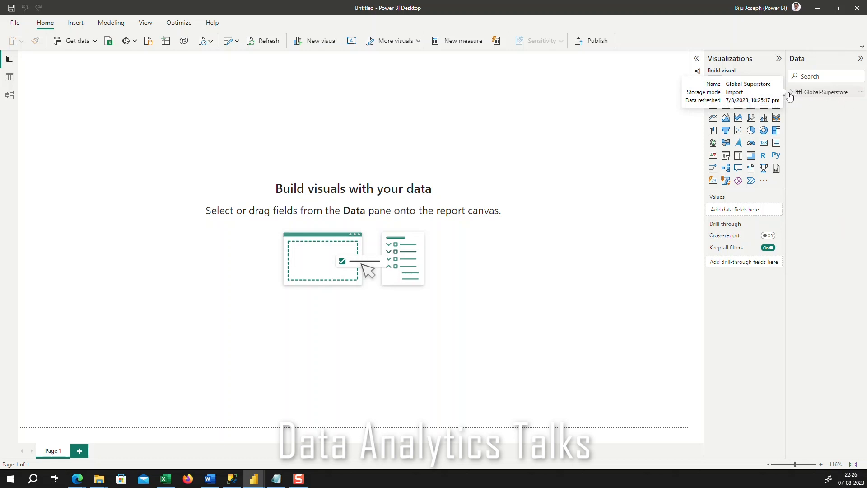
click(791, 95)
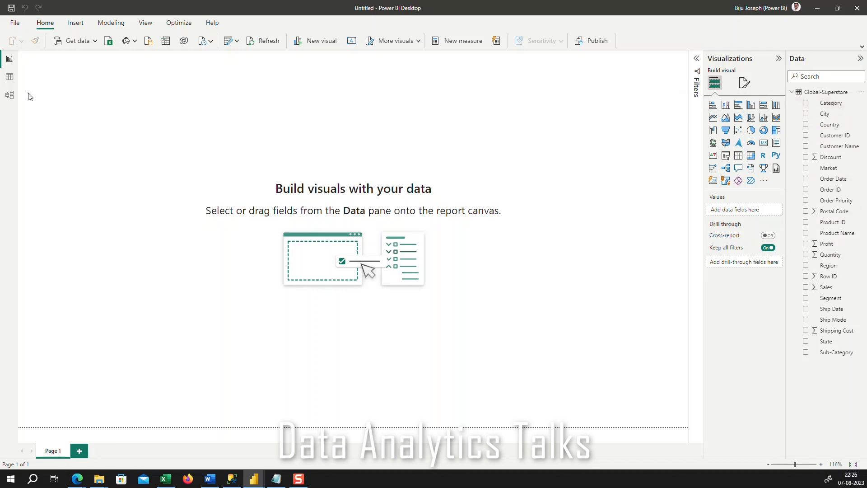
Examine the loaded Global-Superstore rows and columns in Data view, returning to the first row
click(10, 78)
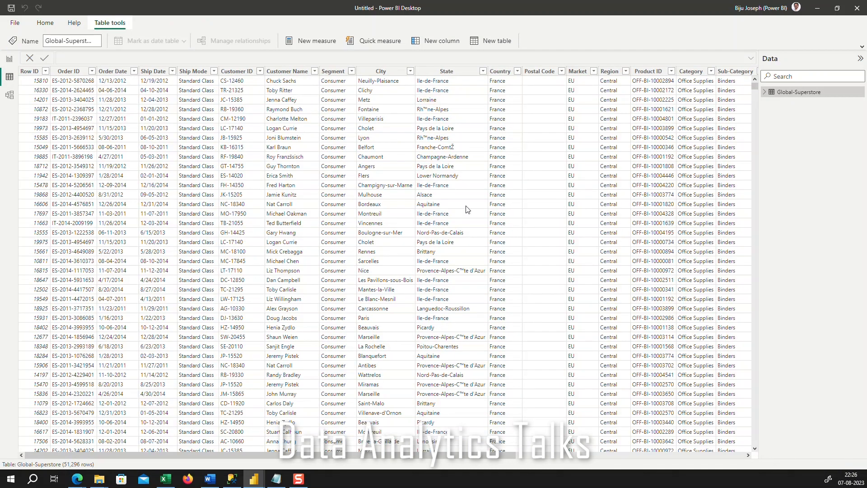
scroll(472, 314, down, 7)
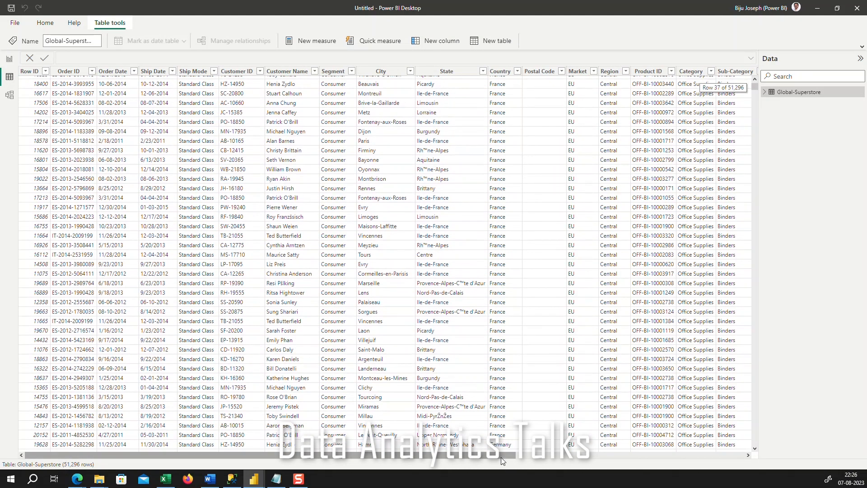
drag(500, 456, 271, 457)
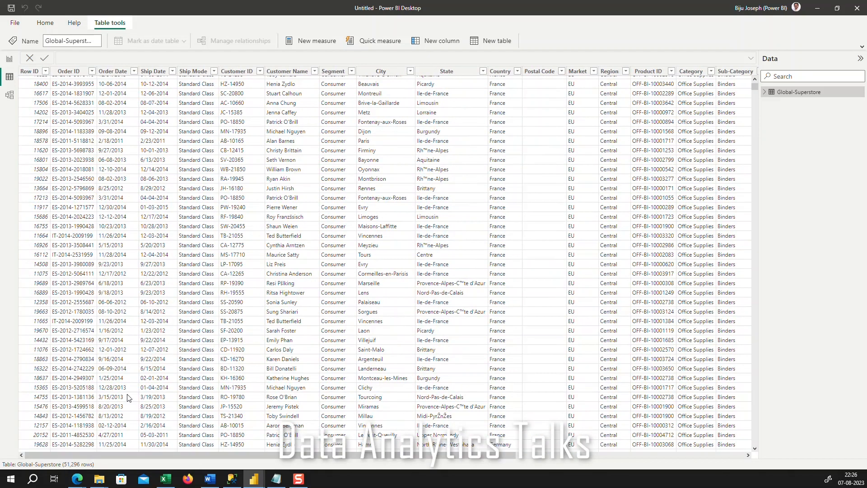
scroll(613, 291, down, 20)
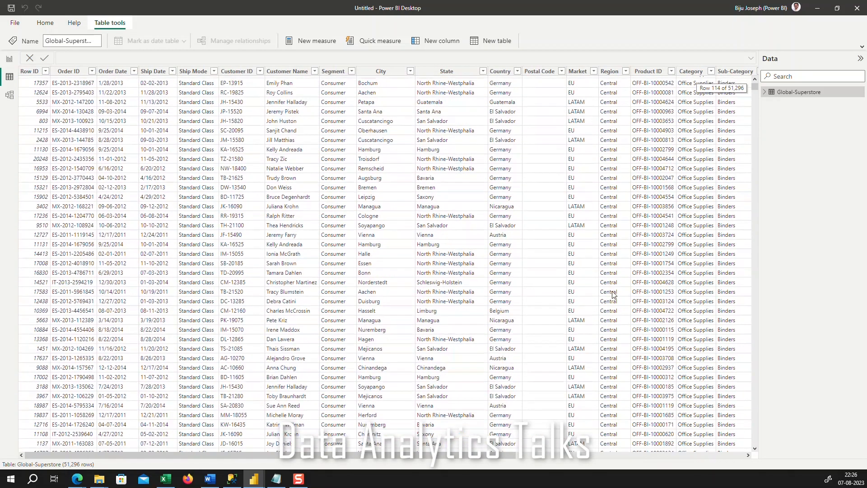
scroll(612, 294, down, 20)
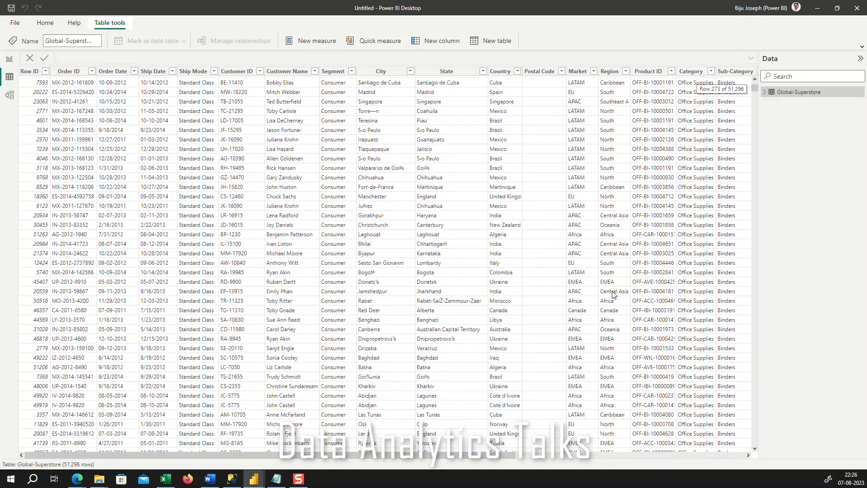
scroll(699, 154, down, 8)
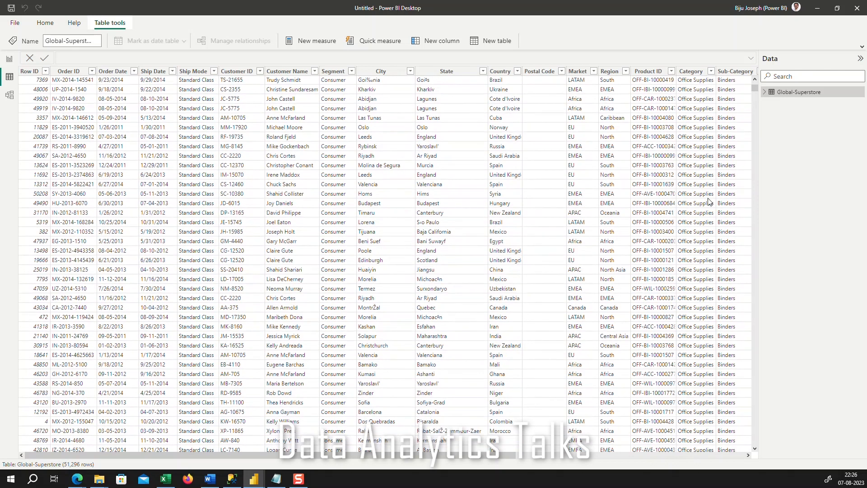
scroll(709, 202, down, 6)
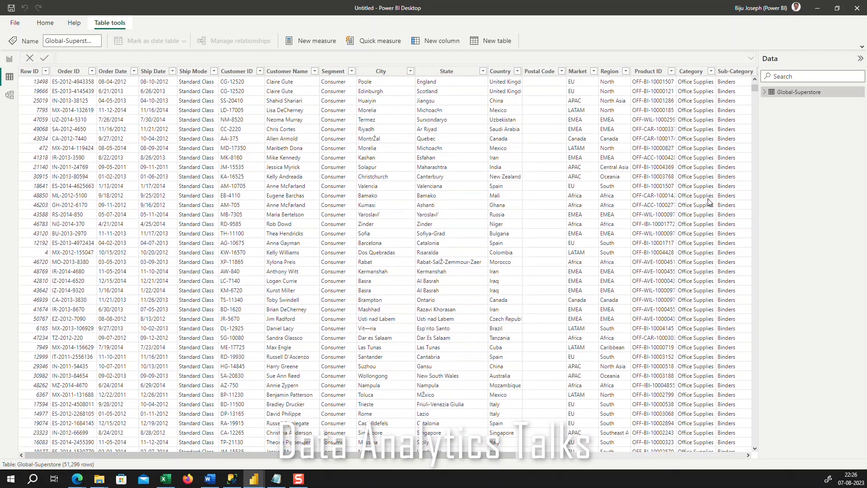
scroll(524, 296, down, 20)
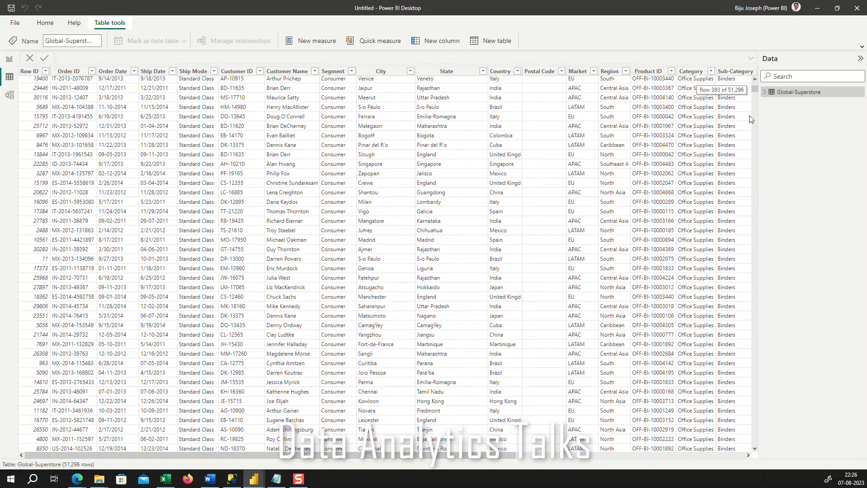
drag(755, 89, 755, 80)
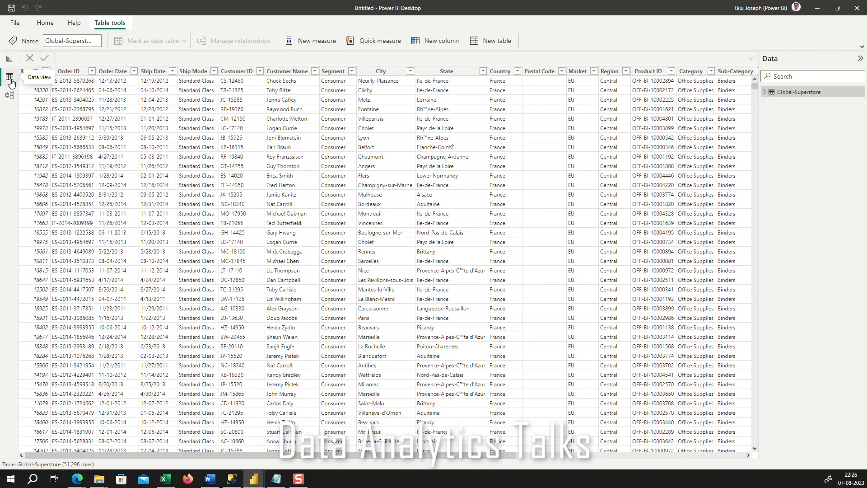
List the table's fields in Data view and compare the Report, Data and Model views
click(765, 92)
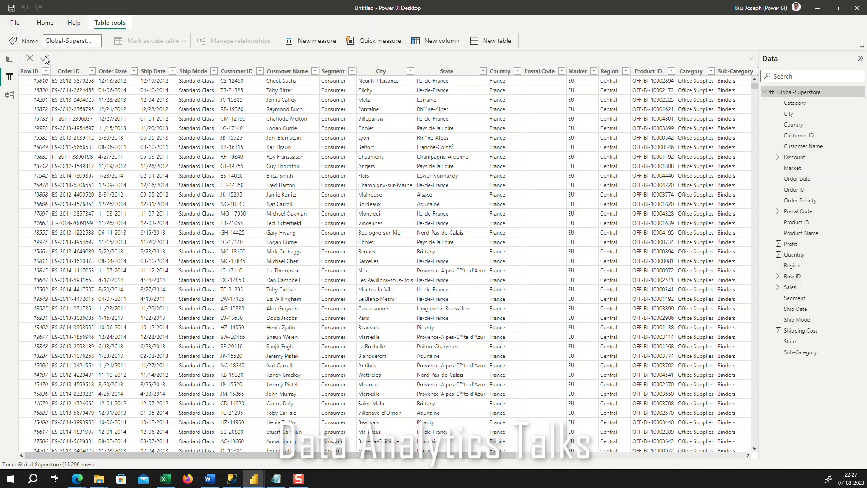
click(11, 60)
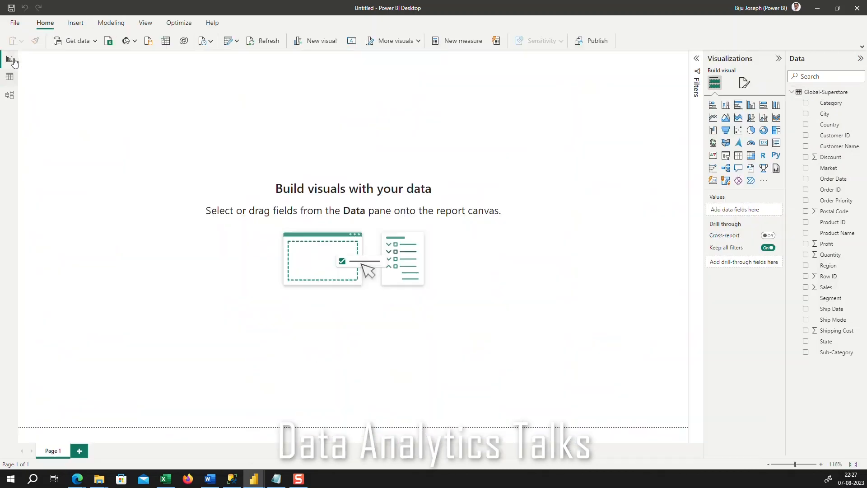
click(10, 77)
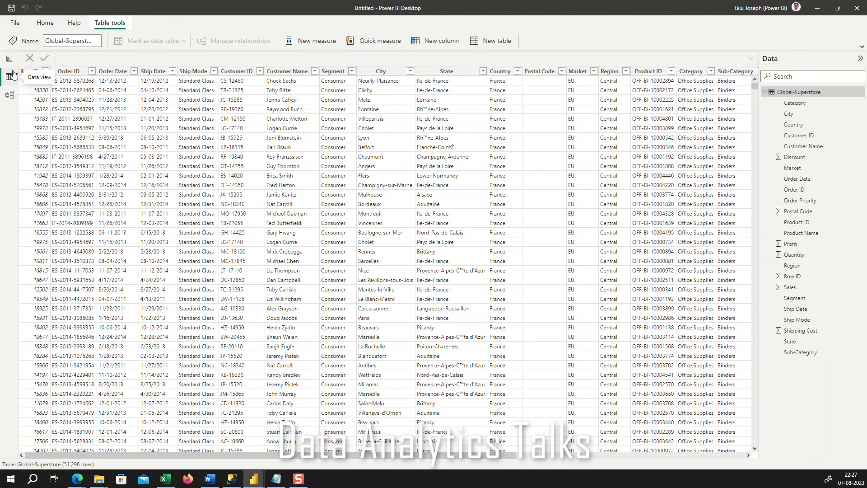
click(10, 95)
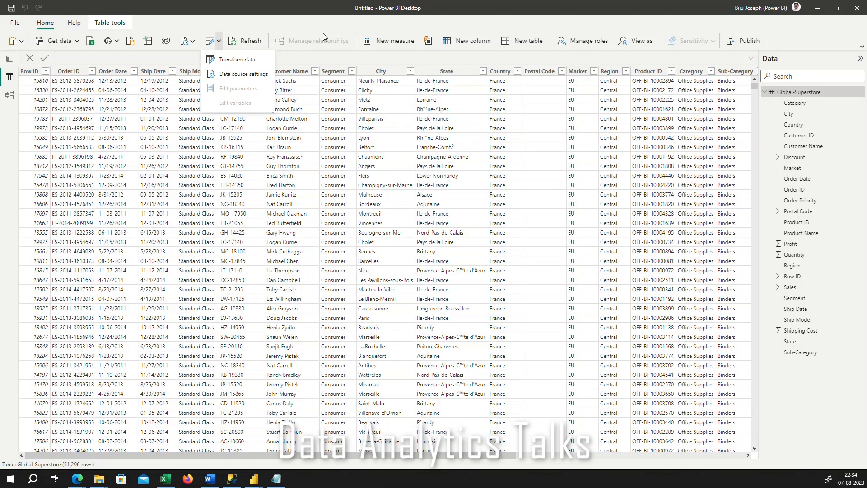
Open the Global-Superstore query in the Power Query Editor for transforming the data
click(305, 23)
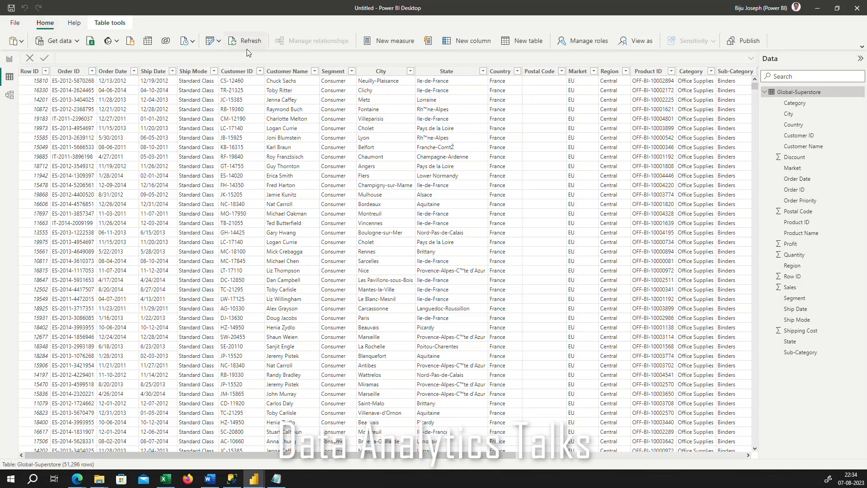
click(219, 41)
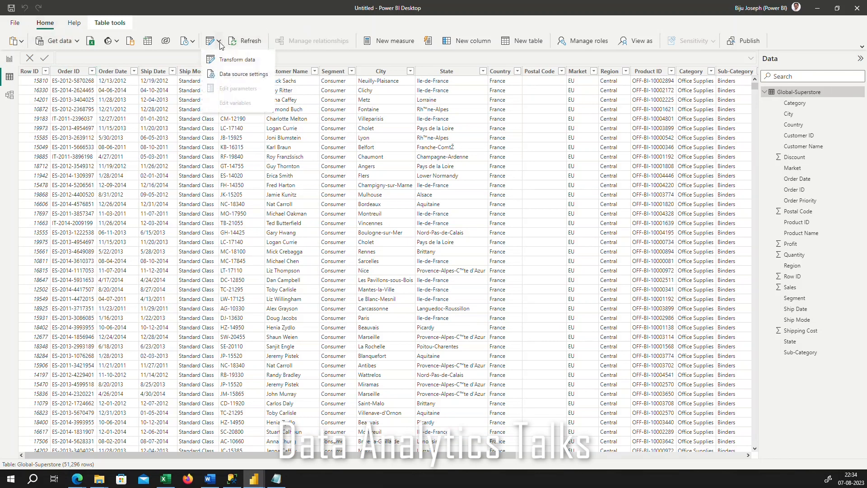
click(230, 64)
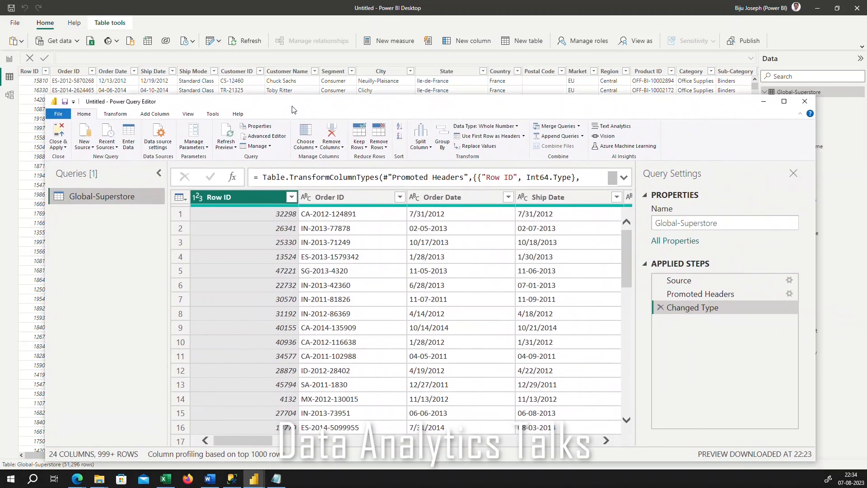
drag(292, 106, 240, 94)
click(730, 89)
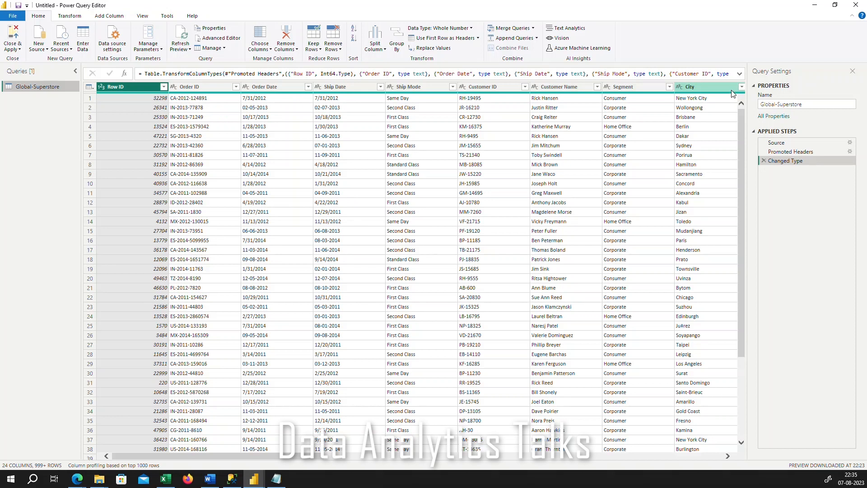
Expand the formula bar and examine the Changed Type step's full formula, including the Promoted Headers reference and column types
click(740, 75)
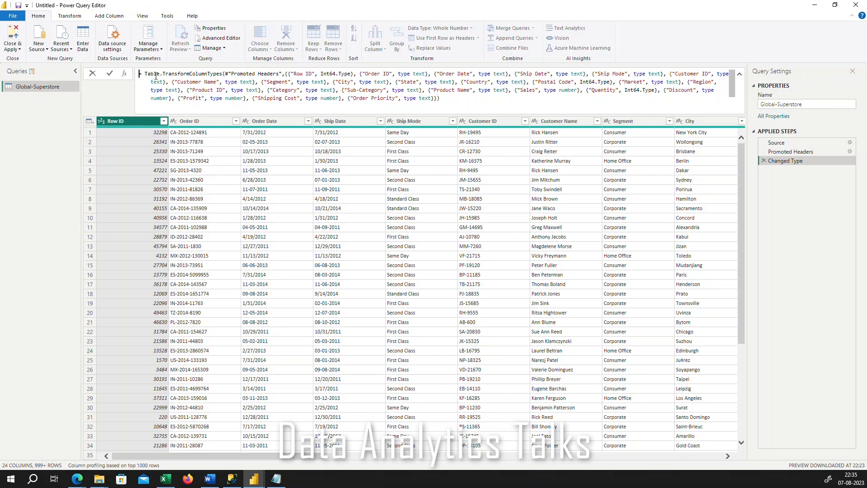
mouse_move(153, 70)
mouse_move(276, 75)
drag(230, 74, 278, 73)
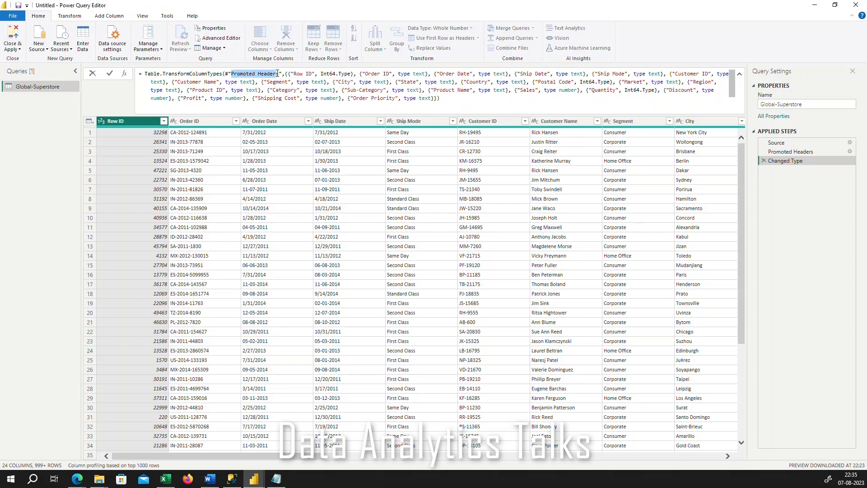
click(445, 101)
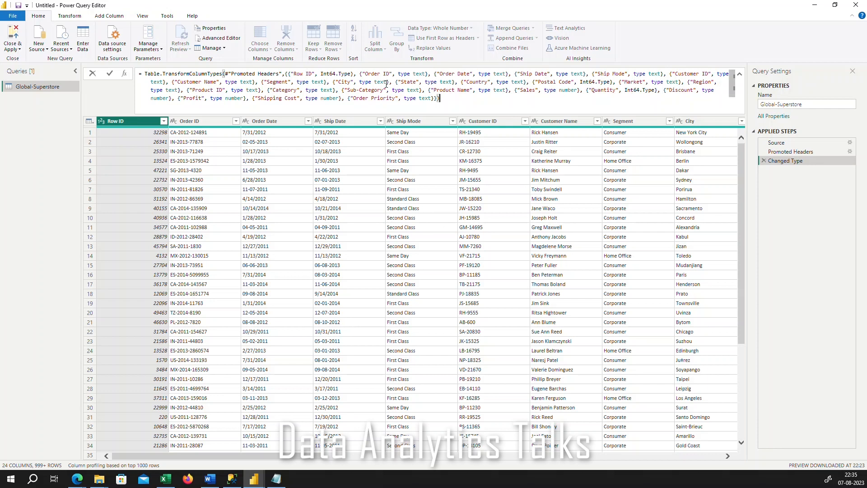
drag(320, 74, 352, 74)
drag(466, 107, 125, 75)
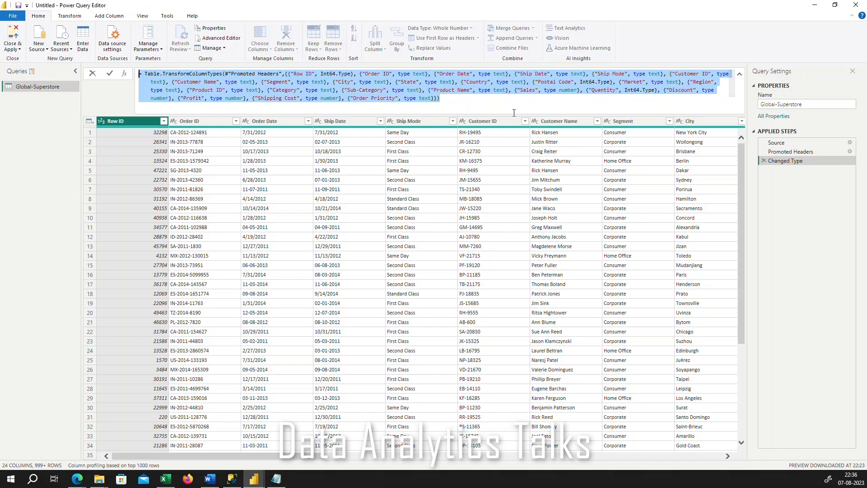
click(451, 104)
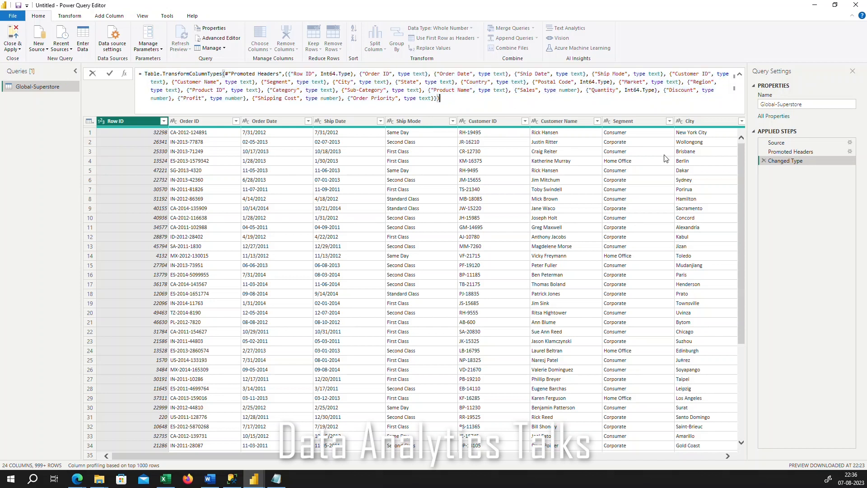
Review the formulas of the Source, Promoted Headers and Changed Type applied steps, and collapse the formula bar
click(778, 143)
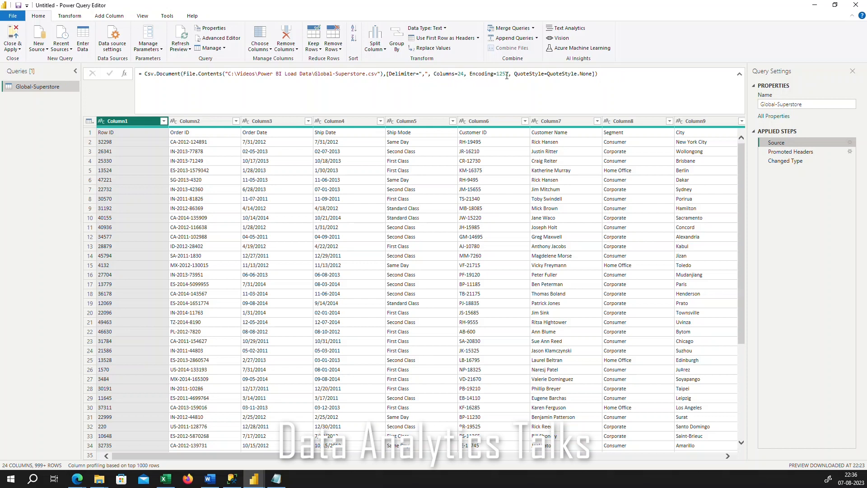
drag(615, 75, 392, 73)
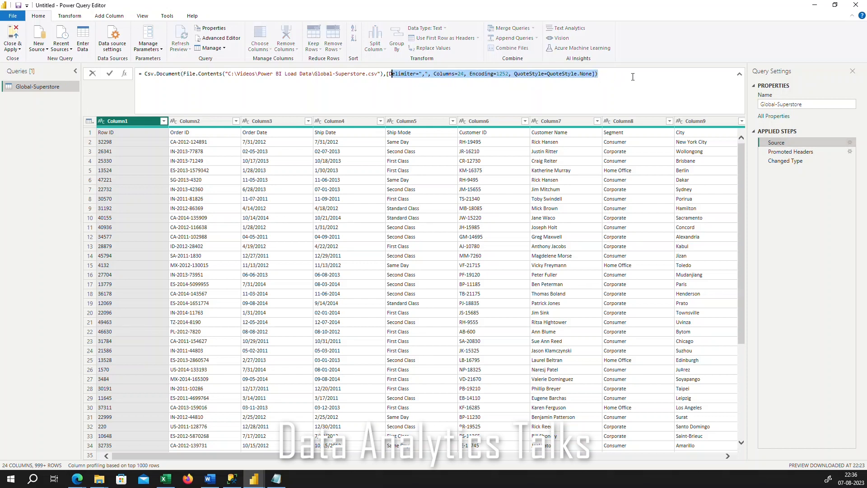
click(807, 154)
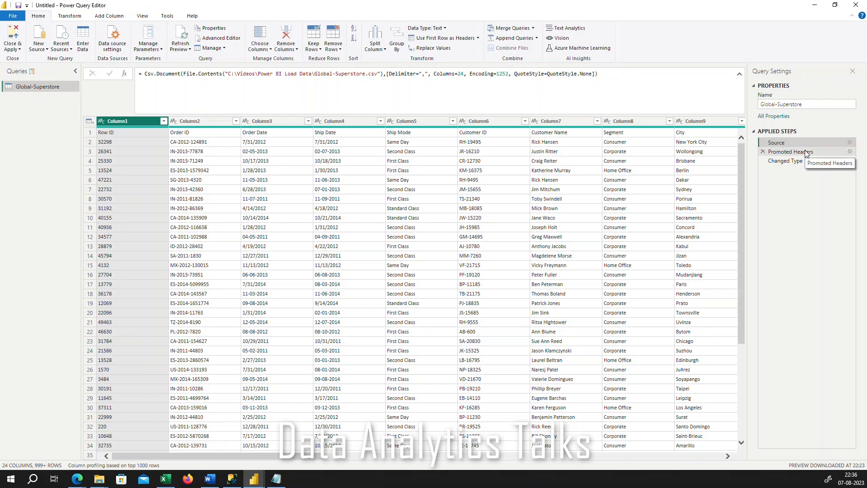
click(807, 153)
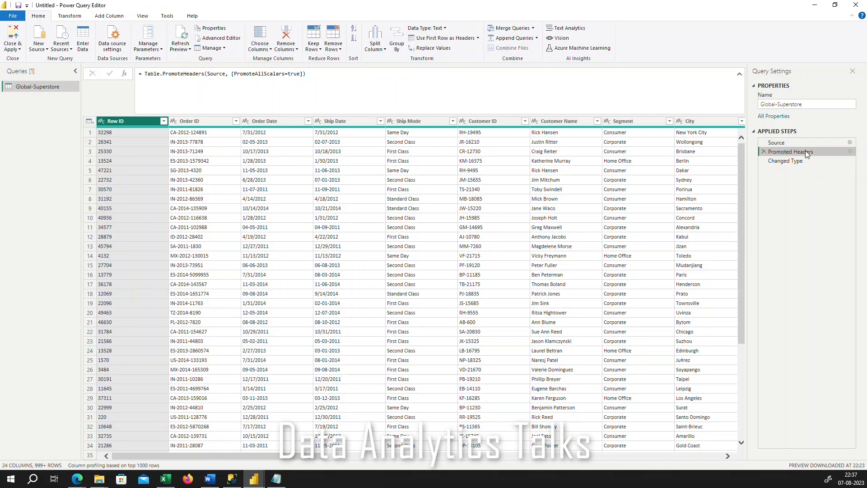
click(787, 161)
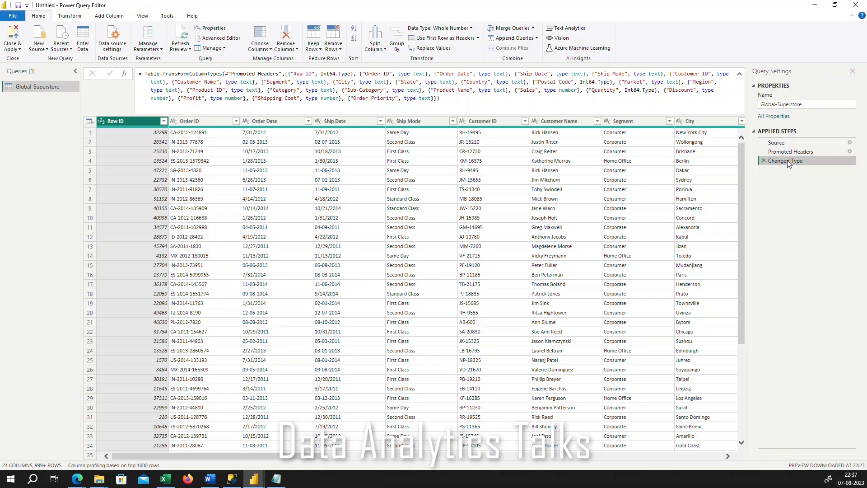
click(740, 74)
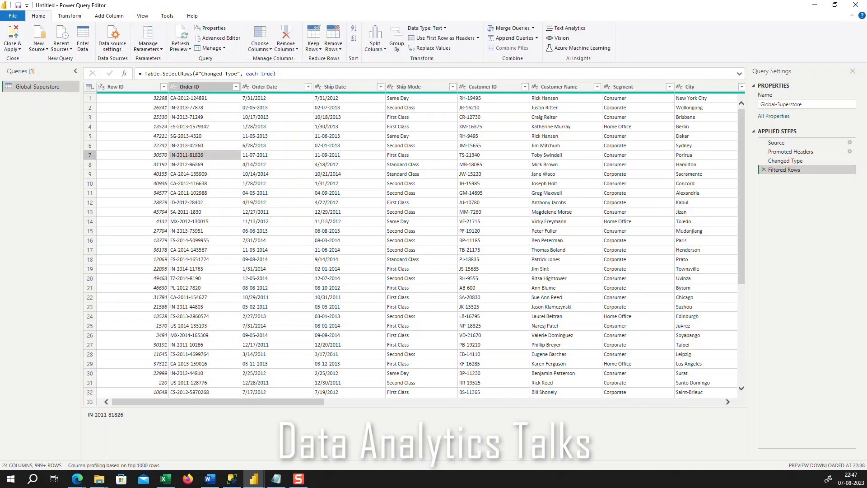
Try removing the Row ID column, and delete that removal from the applied steps
right_click(143, 89)
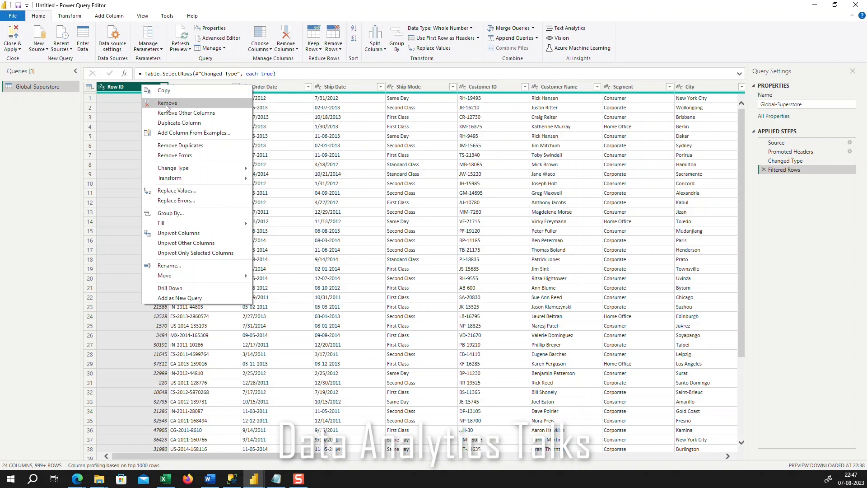
click(167, 103)
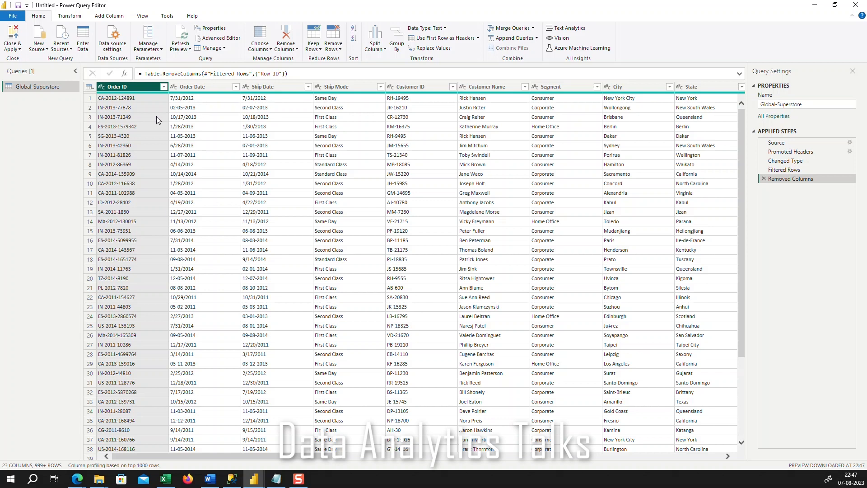
click(764, 179)
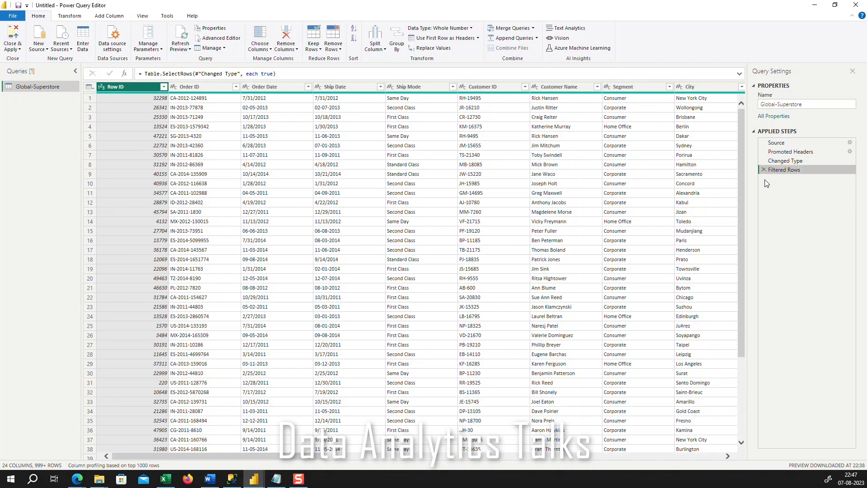
Remove the Row ID column from the Global-Superstore query
right_click(125, 86)
click(153, 104)
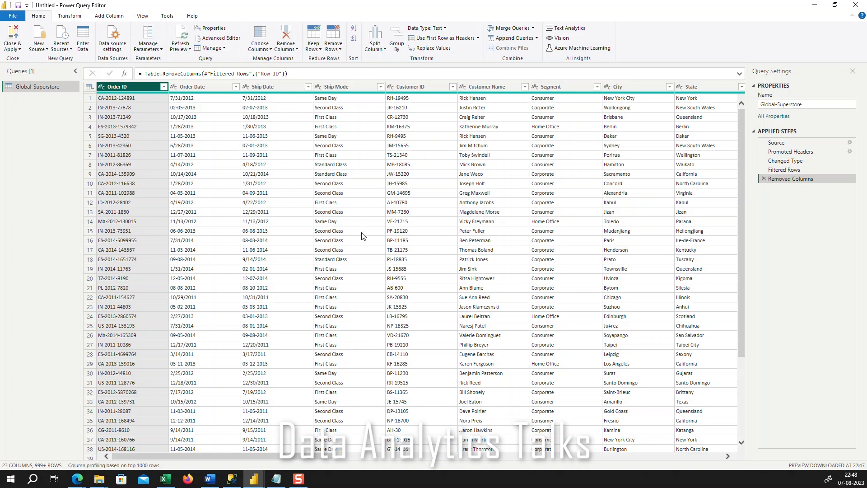
Look through the remaining rows and apply the Ship Mode filter with all values selected
scroll(364, 238, down, 4)
scroll(364, 238, down, 20)
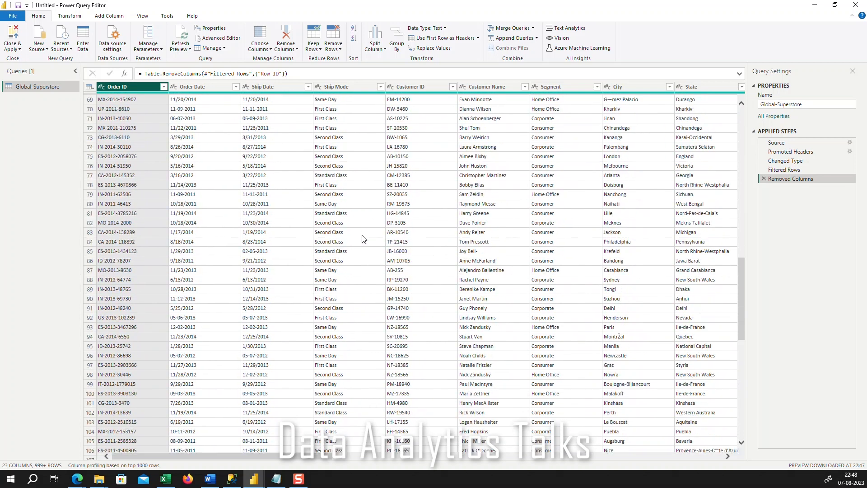
scroll(364, 238, down, 20)
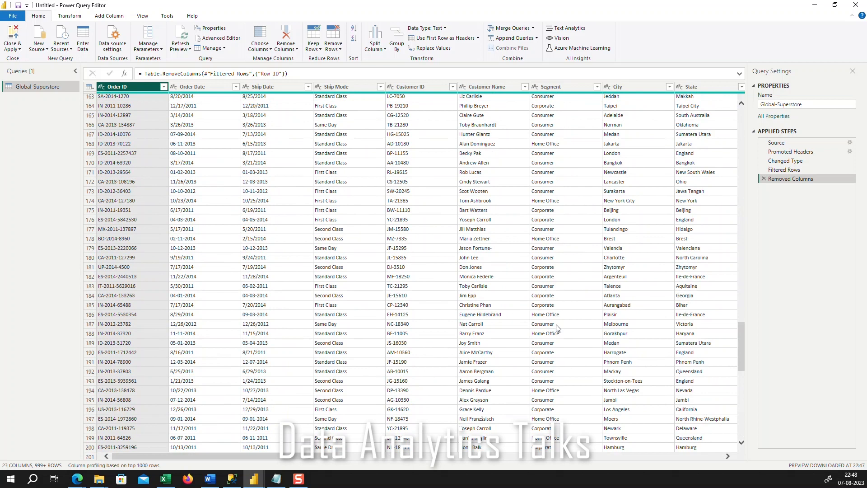
drag(741, 327, 739, 136)
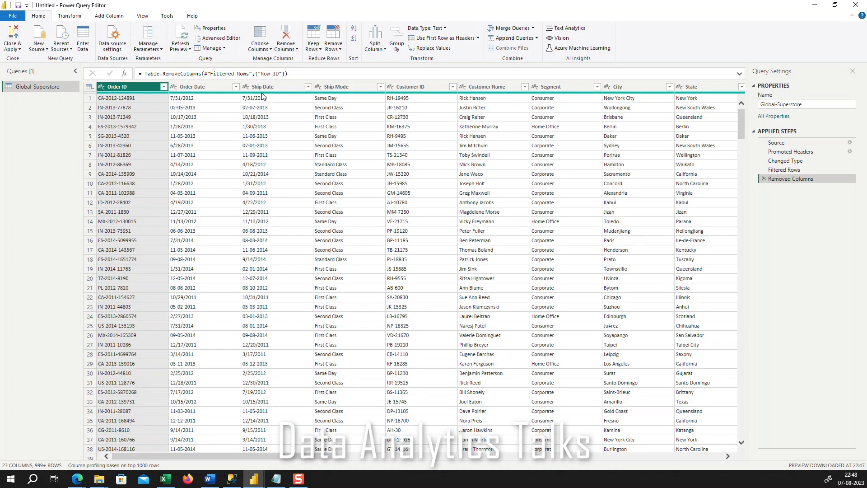
click(380, 86)
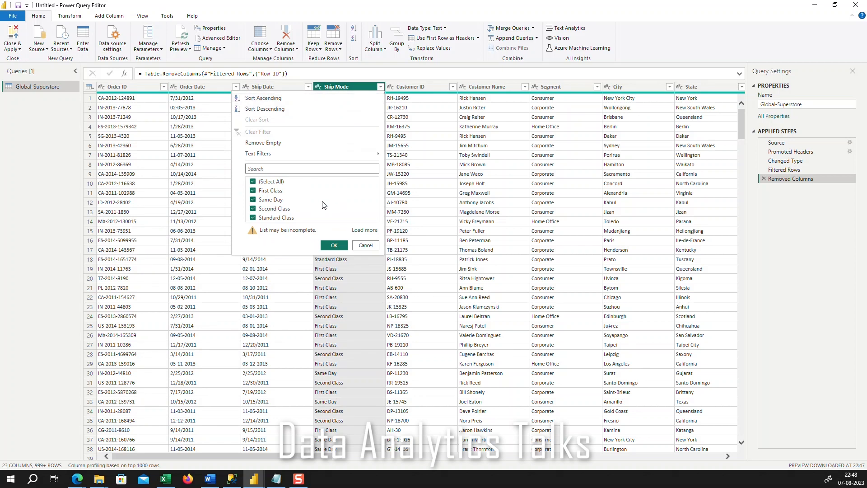
click(334, 246)
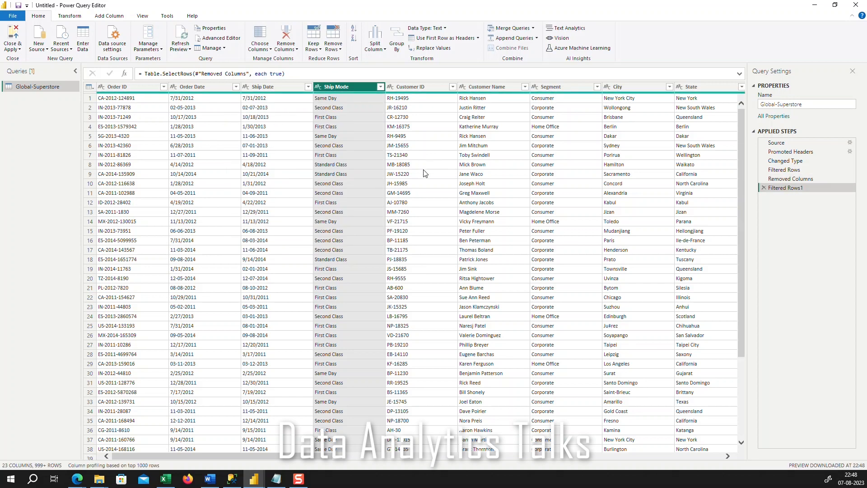
Split the Customer Name column by the Space delimiter at the left-most delimiter, with the quote character set to None
right_click(496, 88)
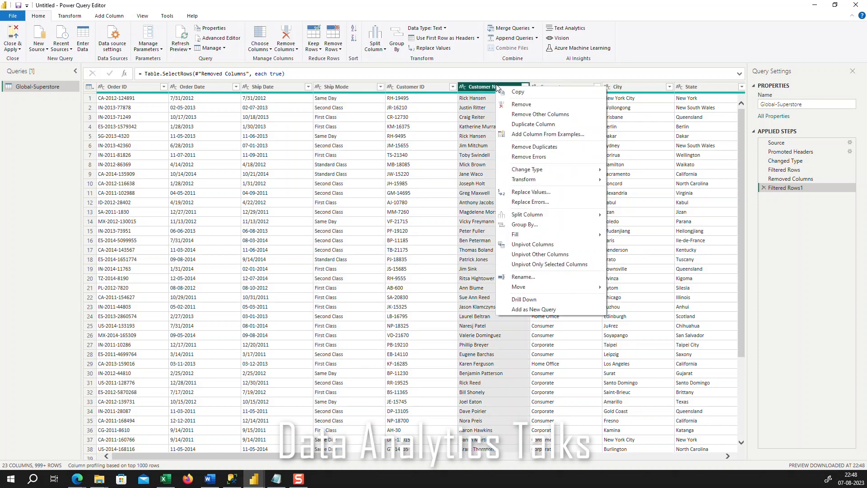
mouse_move(533, 216)
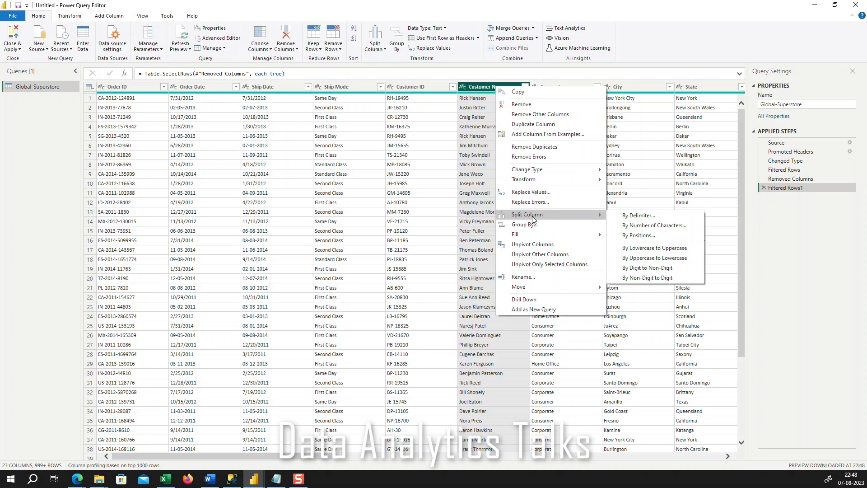
click(651, 215)
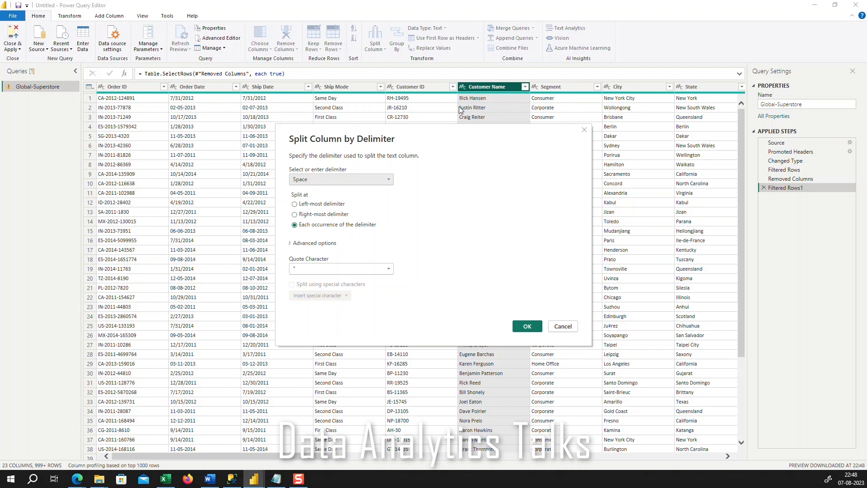
click(295, 204)
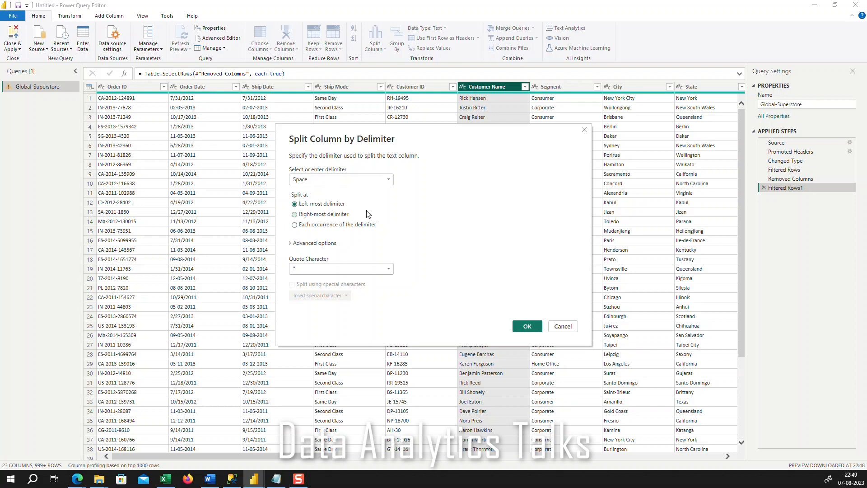
click(311, 270)
click(311, 280)
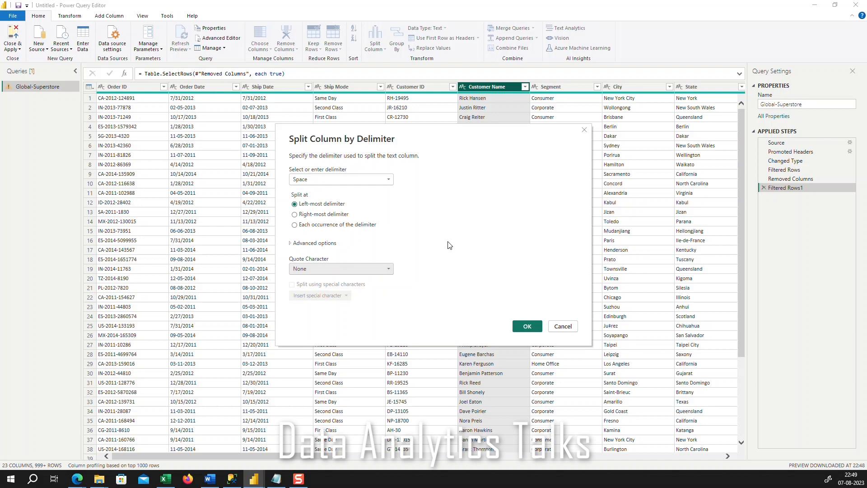
click(523, 327)
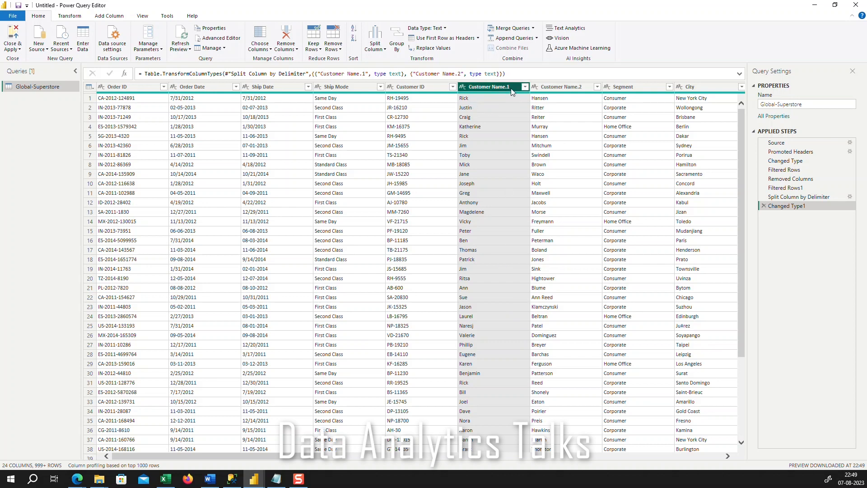
Rename the Customer Name.1 column as First Name
click(584, 88)
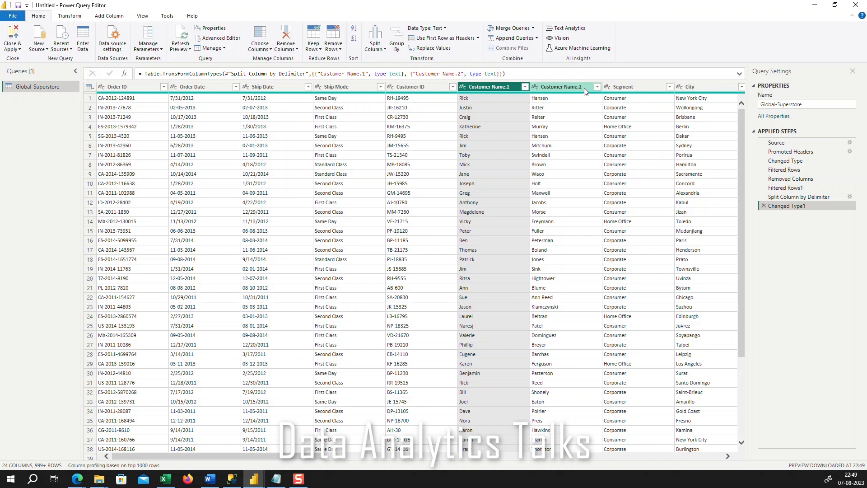
click(513, 91)
right_click(505, 89)
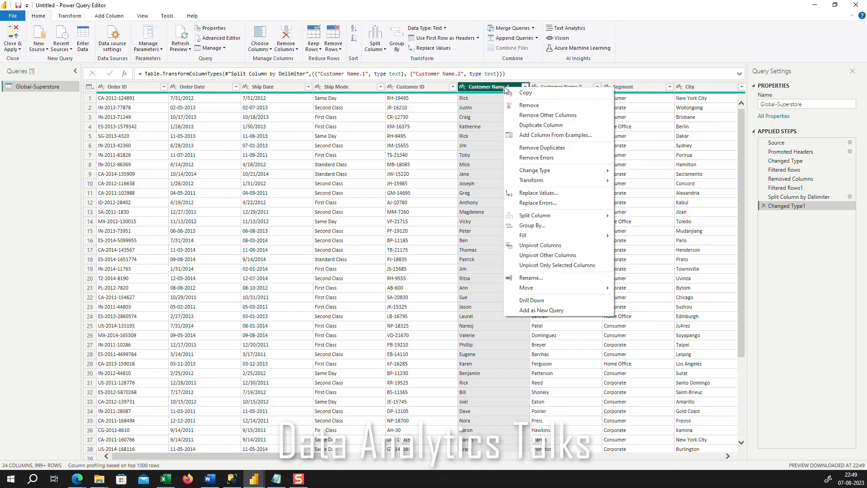
click(535, 278)
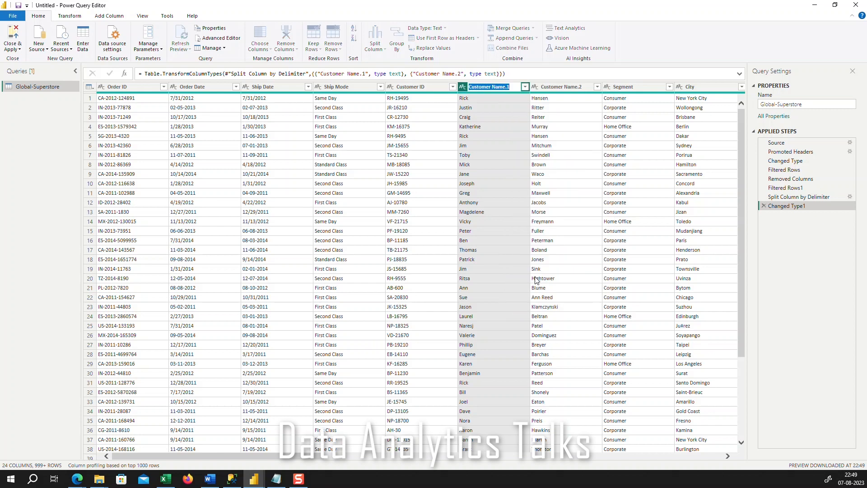
text(First NAme)
key(BackSpace)
key(BackSpace)
key(BackSpace)
key(BackSpace)
key(BackSpace)
text(Name)
Rename the Customer Name.2 column as Last Name
click(564, 87)
right_click(563, 87)
click(601, 281)
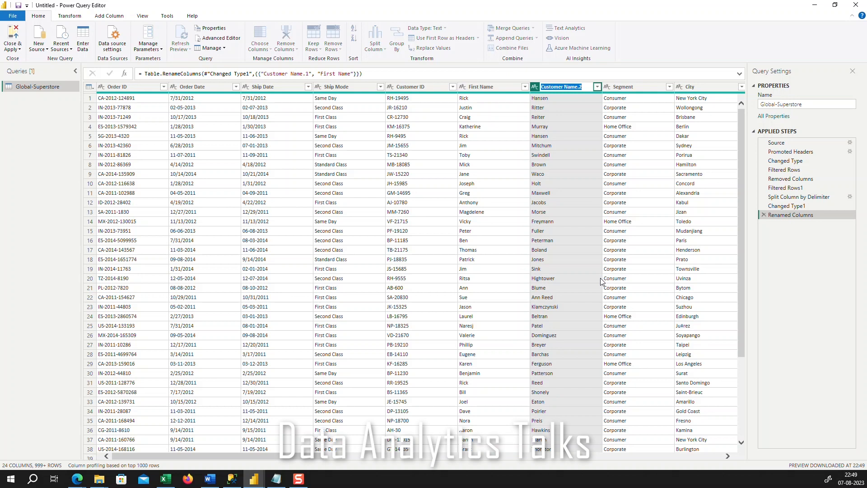
text(Last Name)
key(Return)
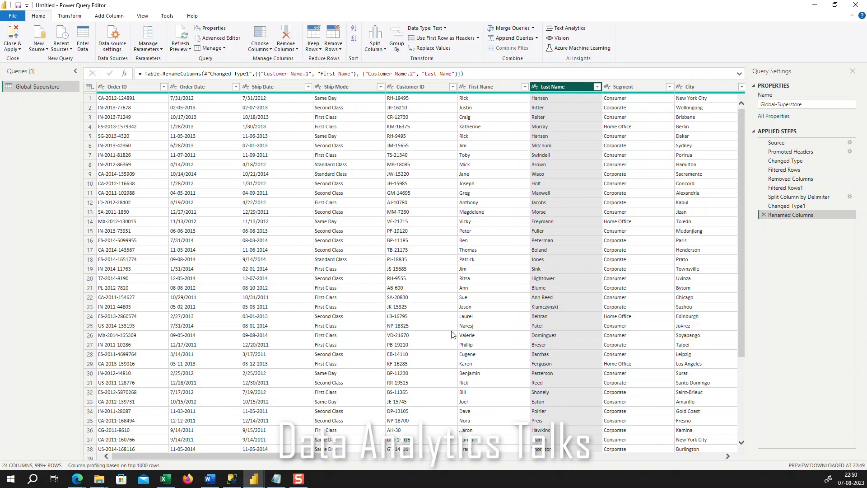
Review the filter values of the Segment and City columns, leaving both columns unfiltered
drag(317, 456, 365, 457)
click(496, 87)
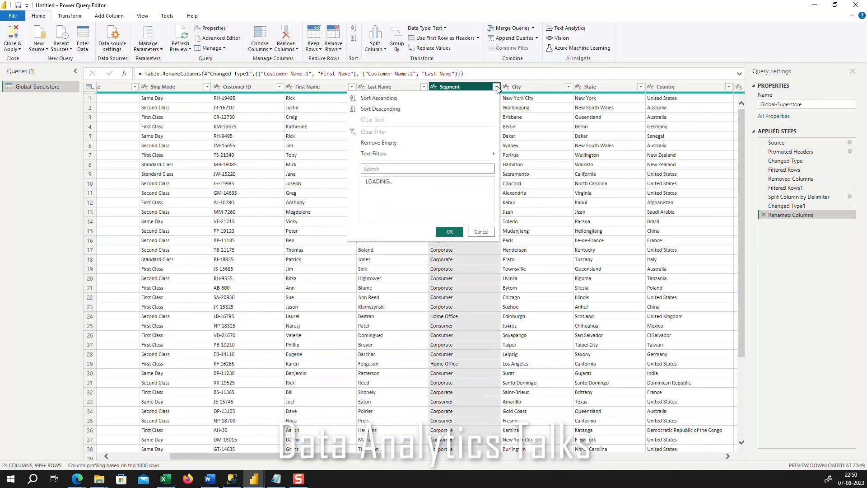
click(524, 202)
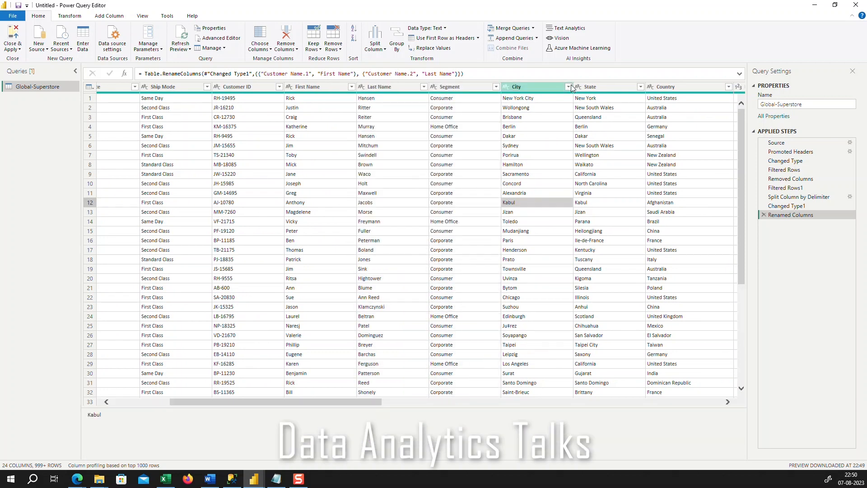
click(568, 87)
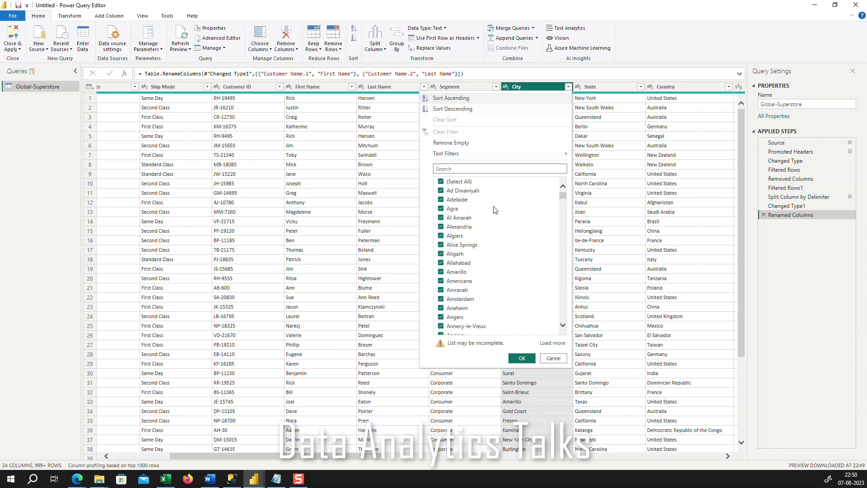
scroll(497, 267, down, 10)
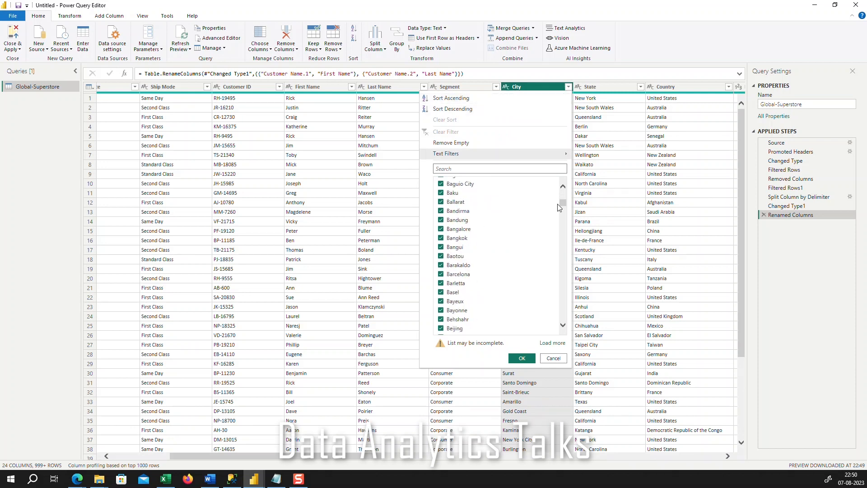
mouse_move(562, 205)
mouse_down()
mouse_move(562, 316)
mouse_move(562, 196)
mouse_up()
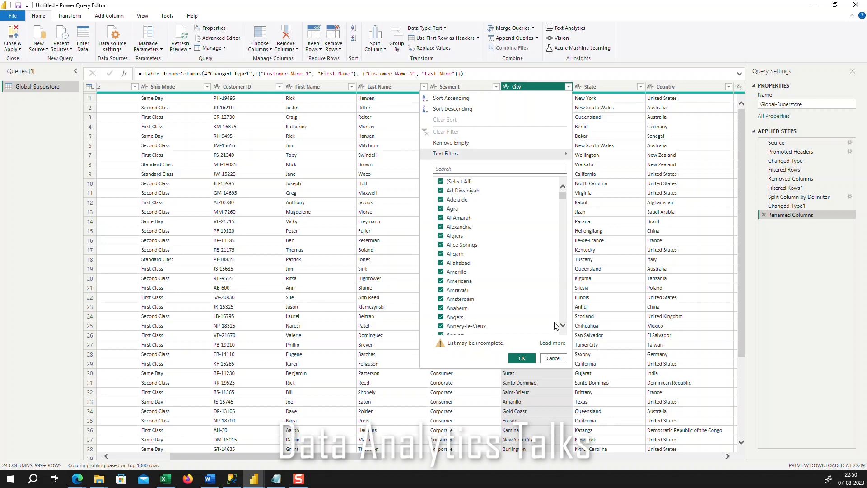
click(553, 357)
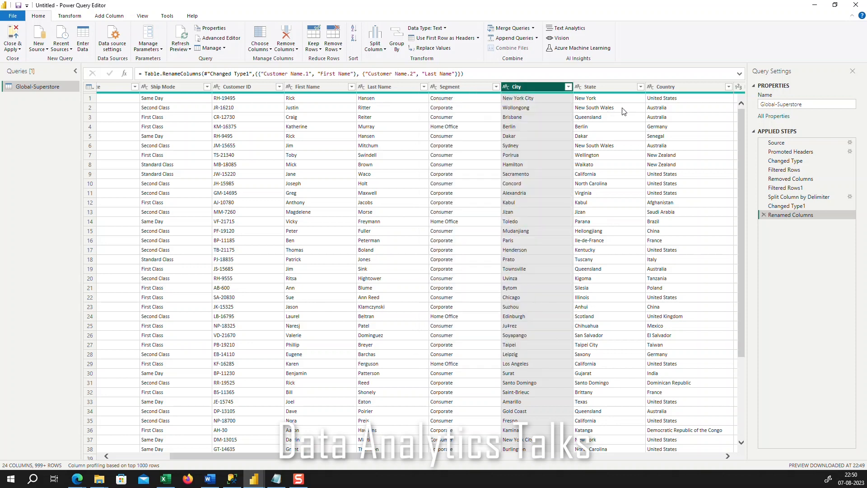
Transform the Country column's text to UPPERCASE and look through the converted rows
drag(348, 457, 421, 457)
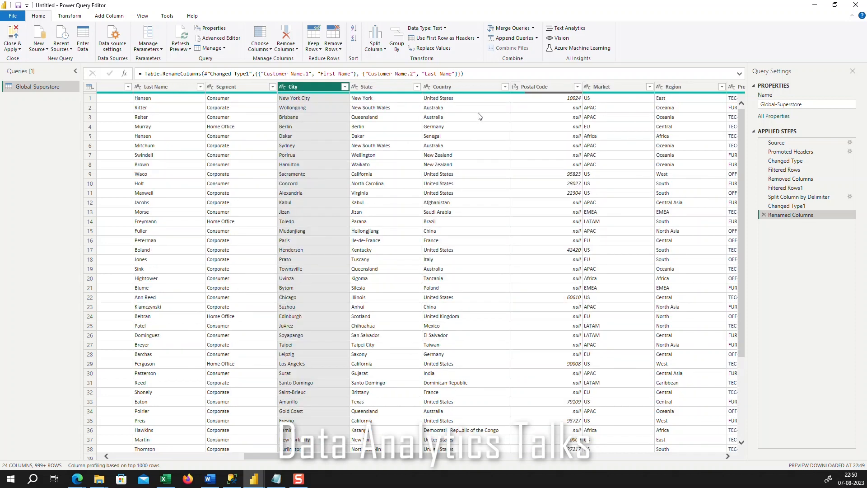
right_click(472, 86)
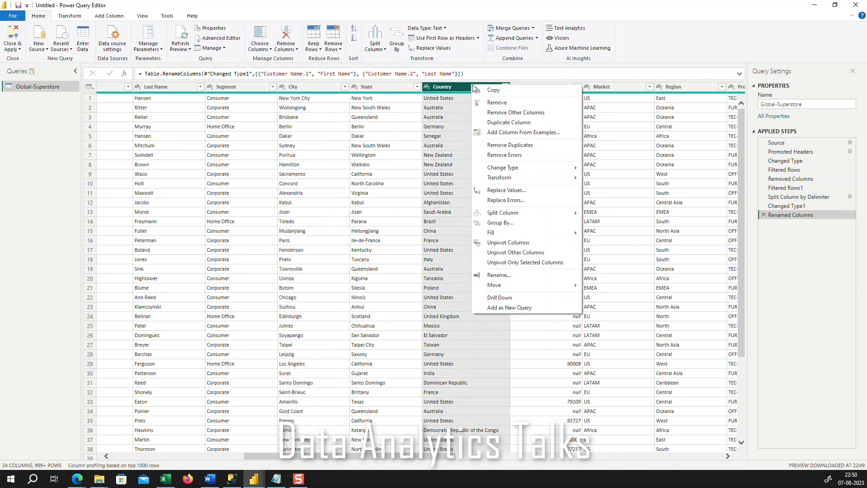
mouse_move(504, 170)
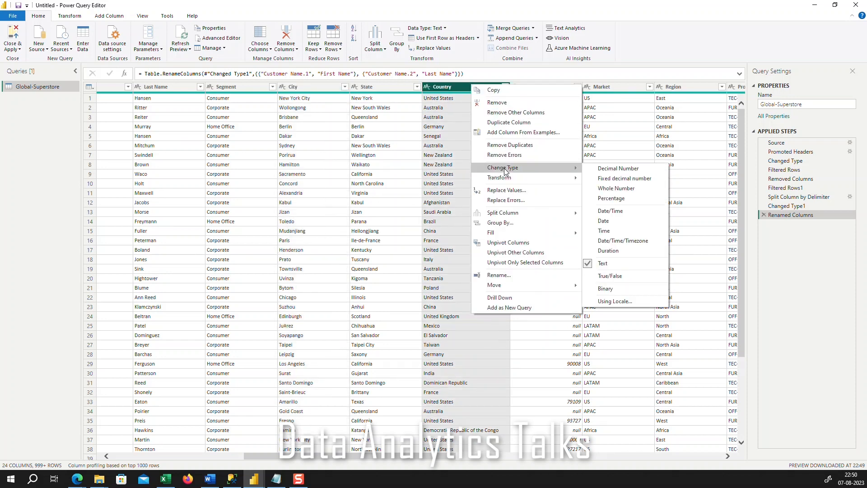
mouse_move(556, 172)
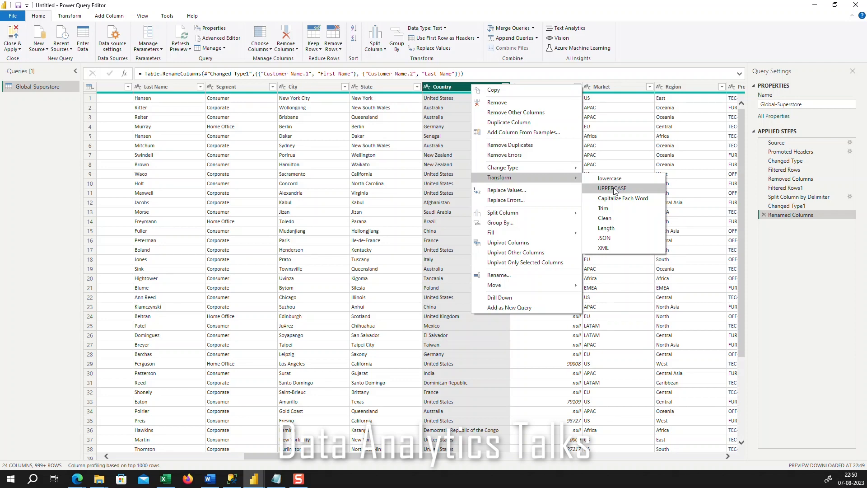
click(613, 189)
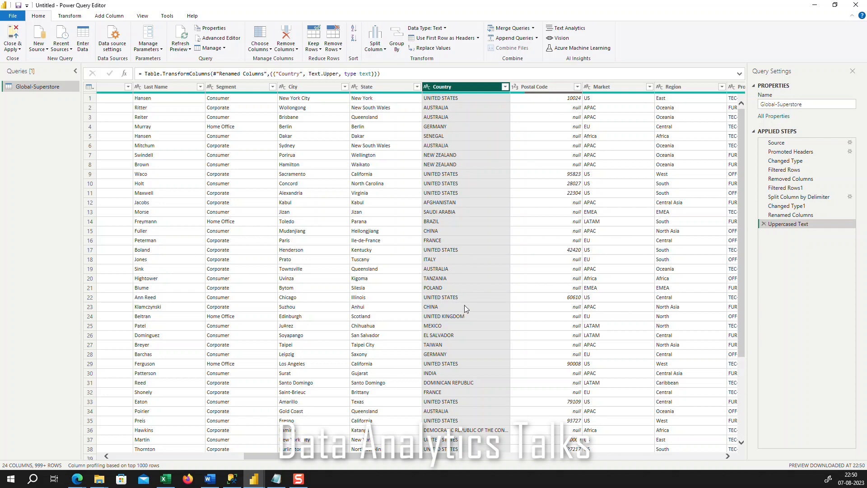
scroll(465, 305, down, 15)
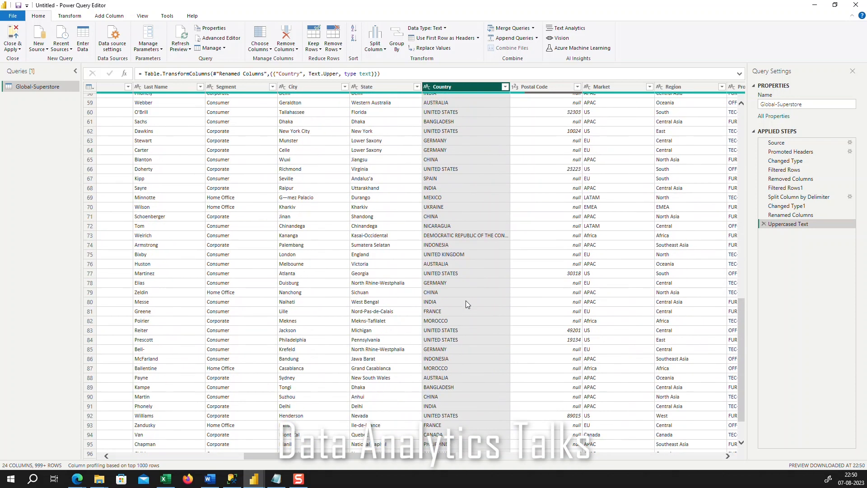
scroll(465, 300, up, 15)
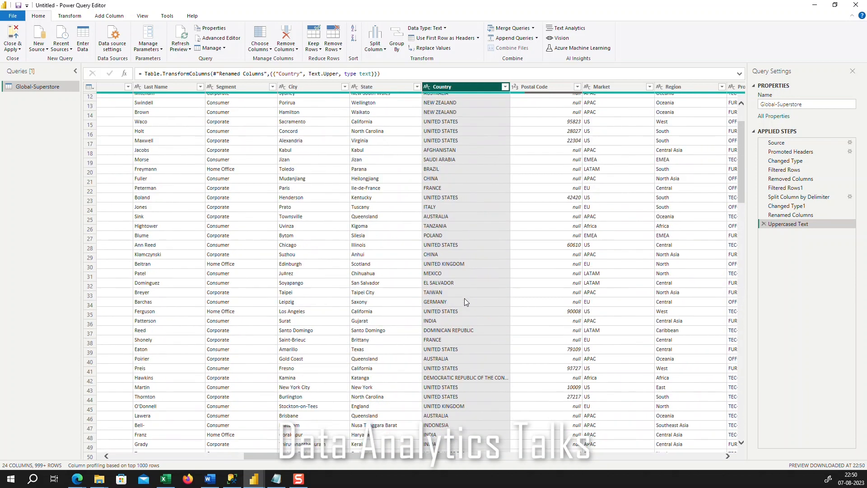
scroll(464, 302, up, 4)
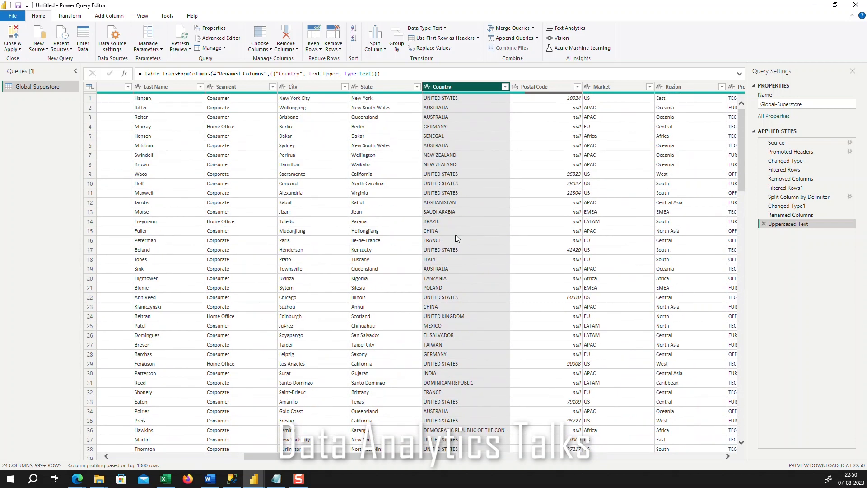
Delete the Uppercased Text step from the query's applied steps
right_click(473, 88)
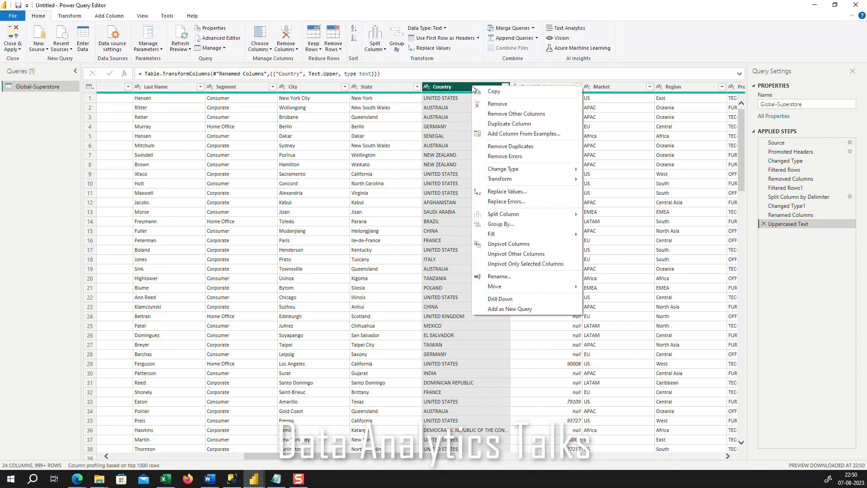
click(770, 241)
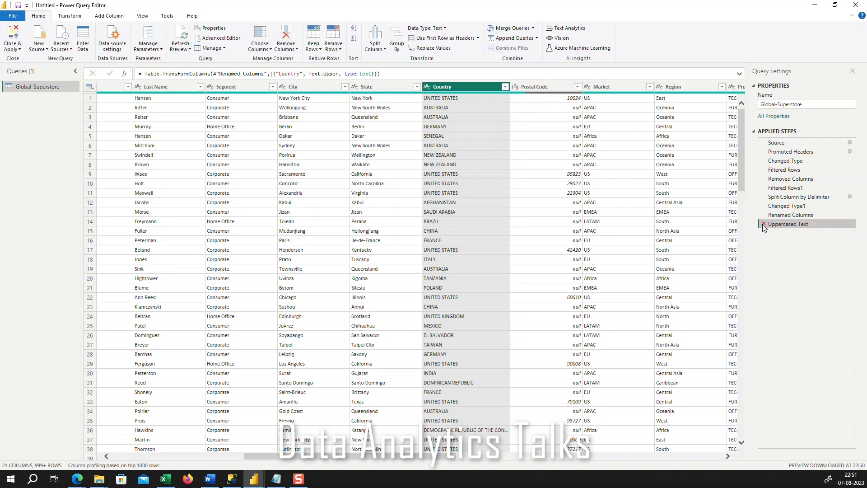
click(764, 224)
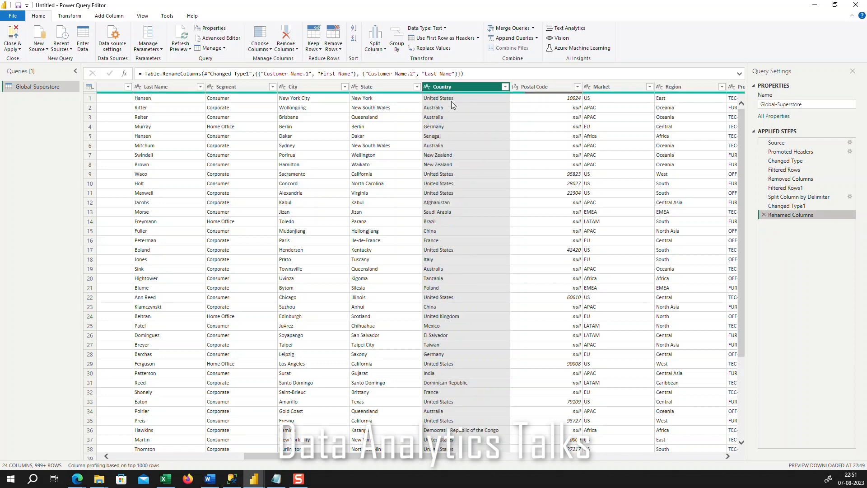
Filter the Postal Code column to only its null values and look through the resulting rows
drag(444, 454, 494, 457)
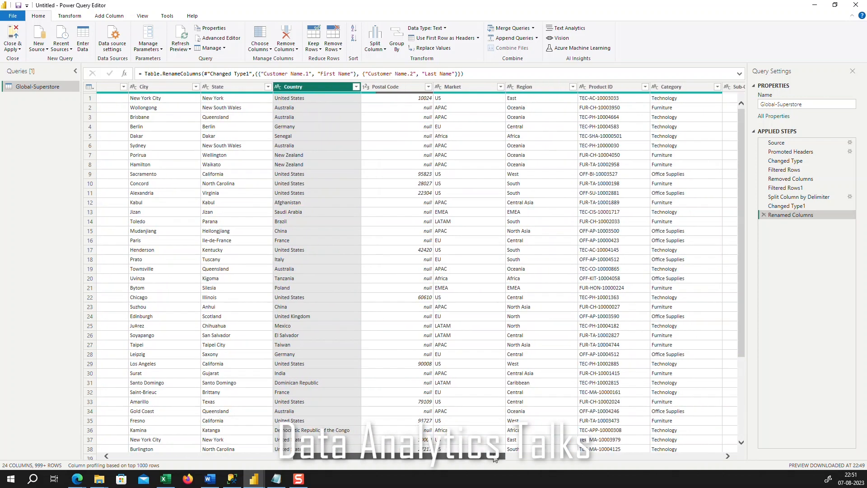
click(426, 87)
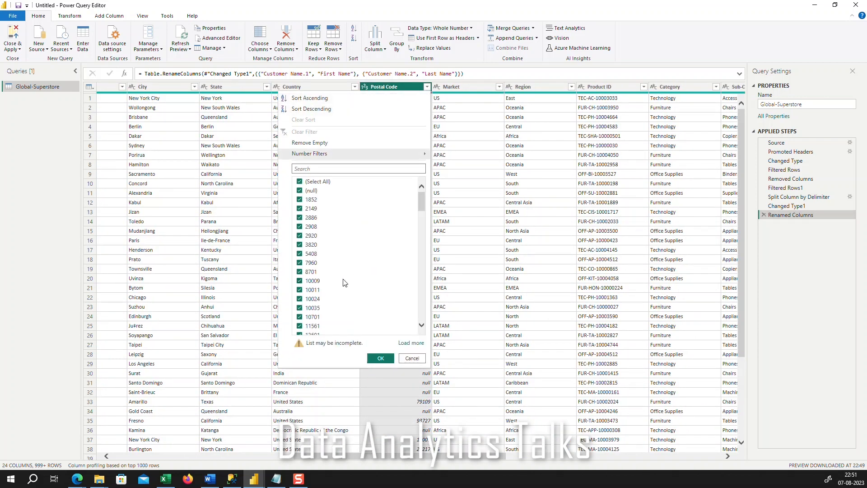
click(302, 182)
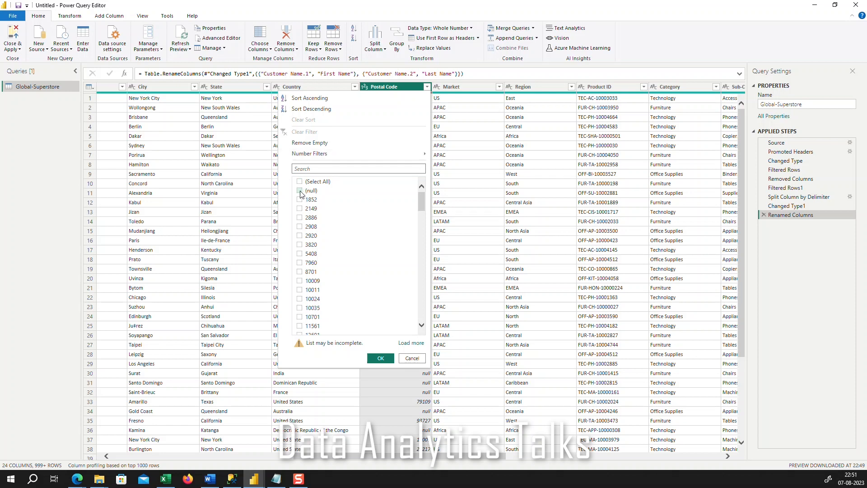
click(300, 191)
click(381, 358)
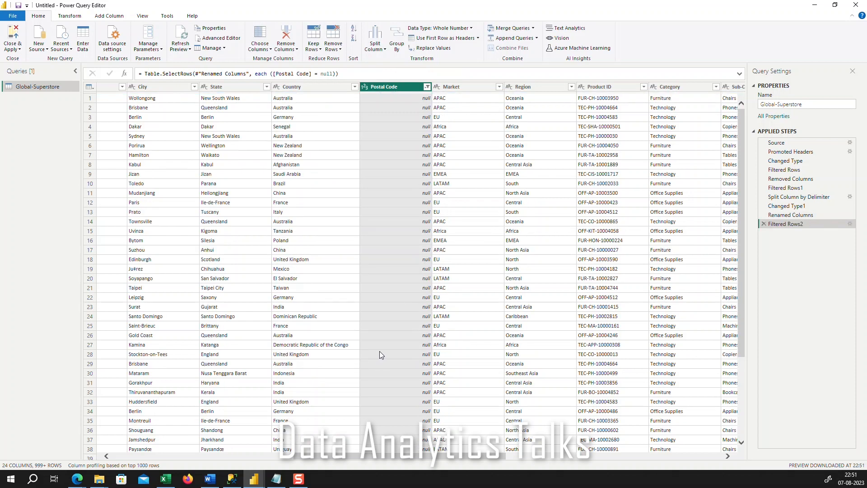
scroll(422, 240, down, 20)
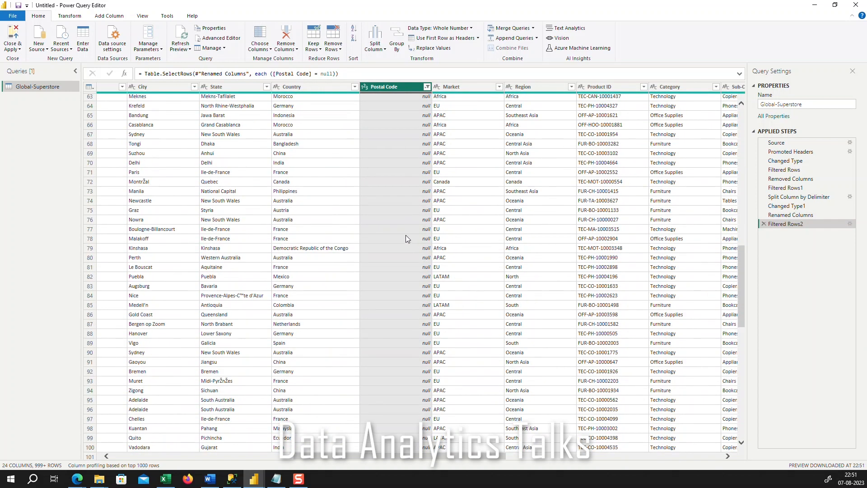
scroll(406, 235, up, 11)
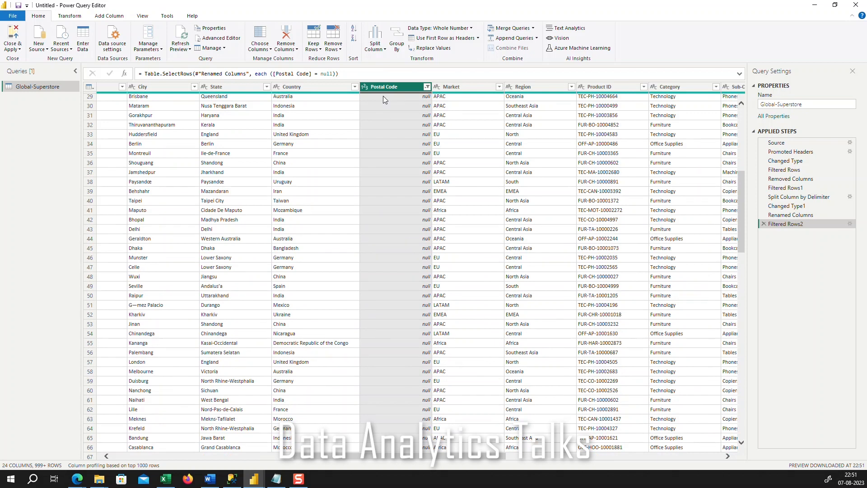
right_click(394, 86)
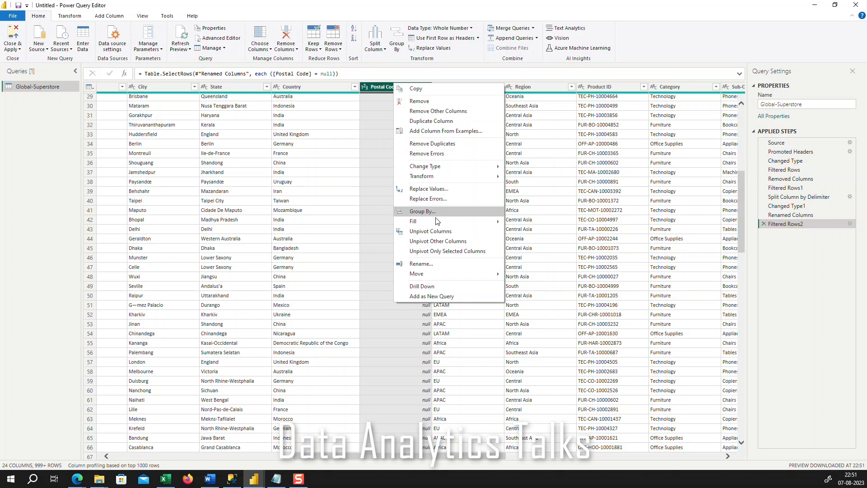
mouse_move(437, 224)
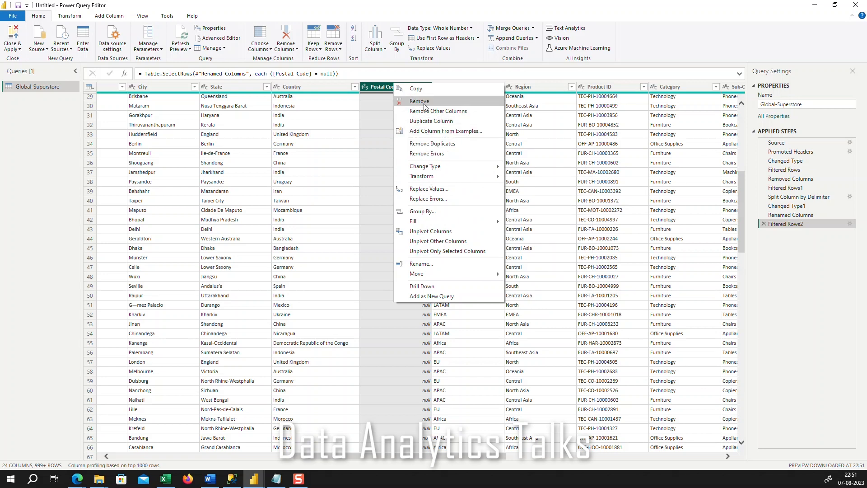
click(379, 114)
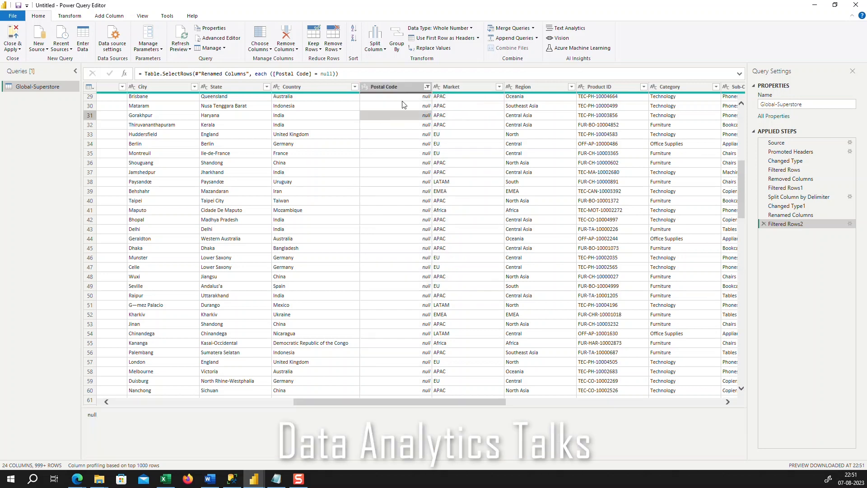
Reset the Postal Code filter so that all values, including null, are selected
click(427, 87)
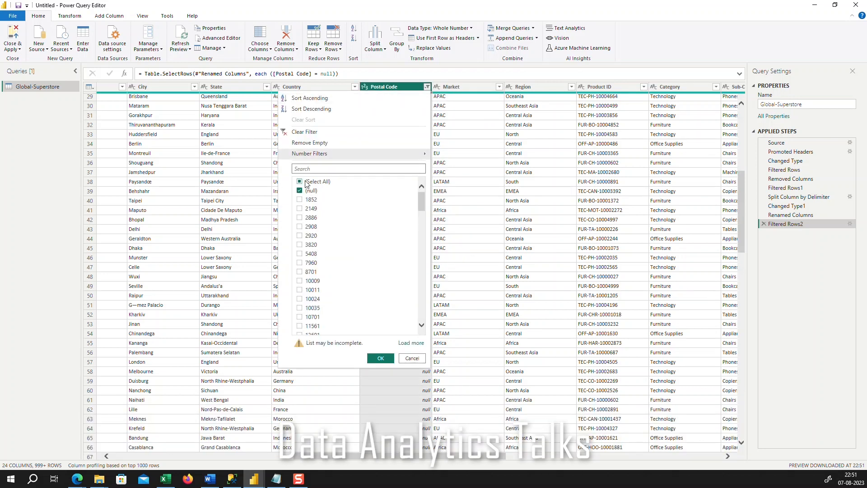
click(305, 182)
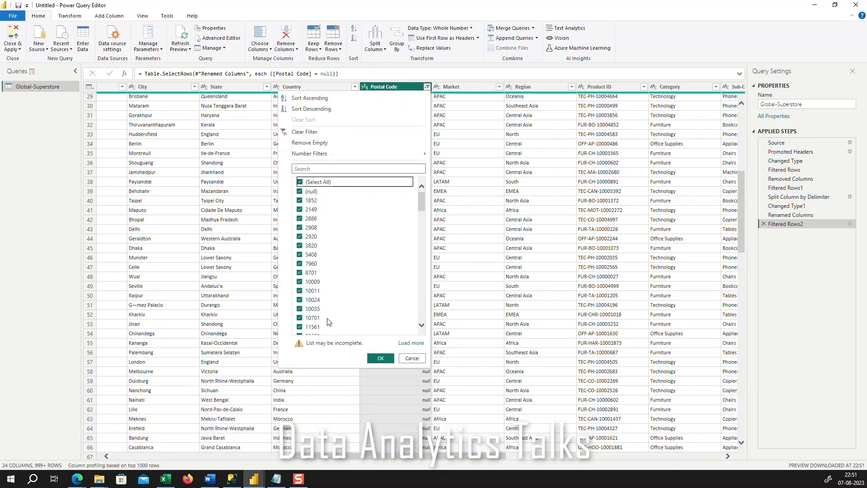
click(380, 358)
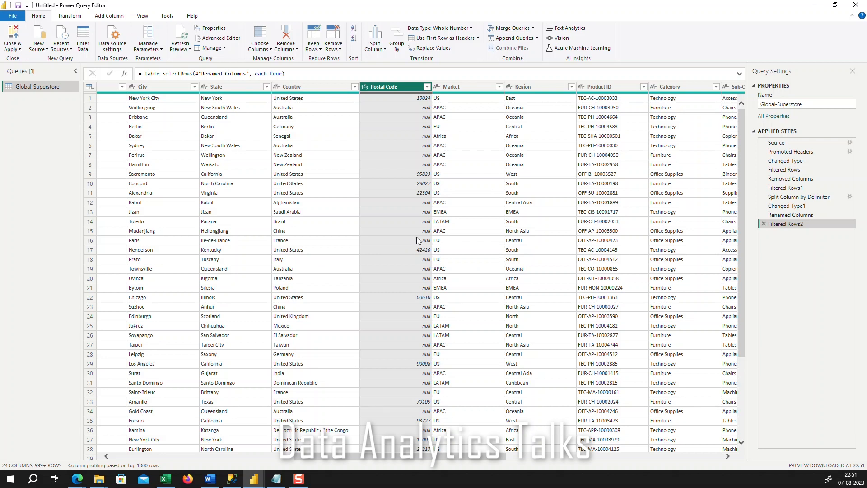
Look over the columns from Region to Discount, check the Discount column's data type options, and select the Sales column
drag(485, 456, 526, 457)
right_click(410, 88)
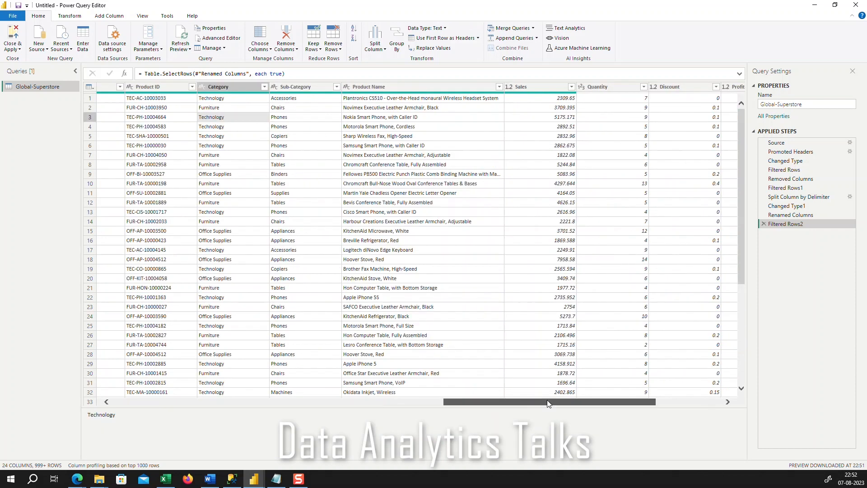
drag(548, 402, 557, 402)
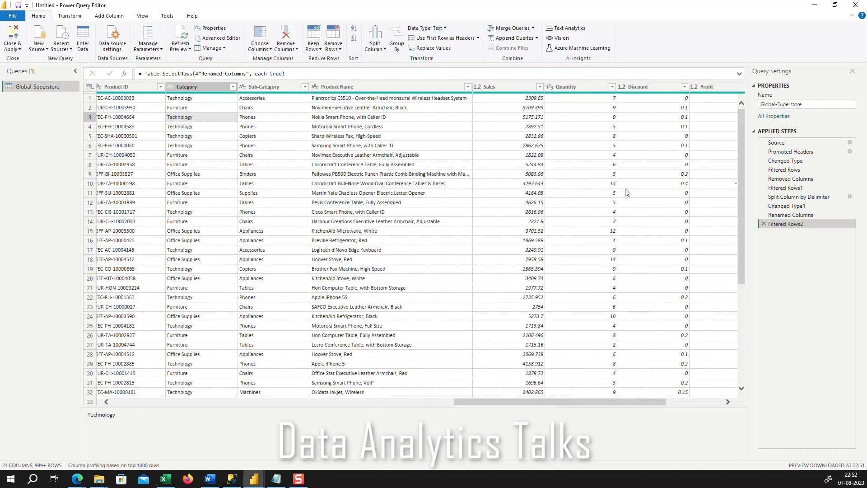
click(581, 88)
click(634, 86)
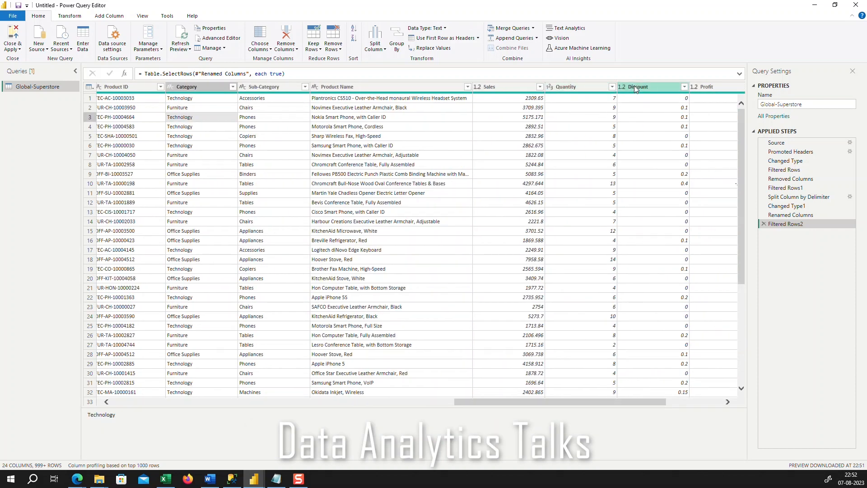
right_click(635, 88)
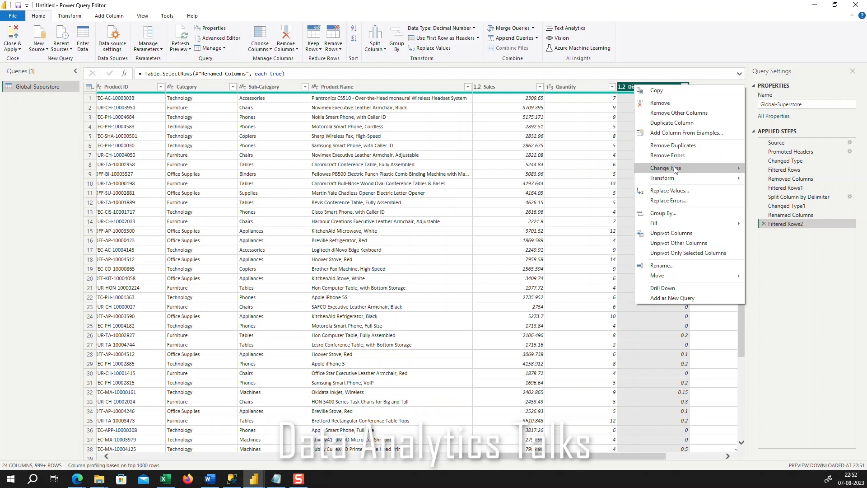
mouse_move(677, 167)
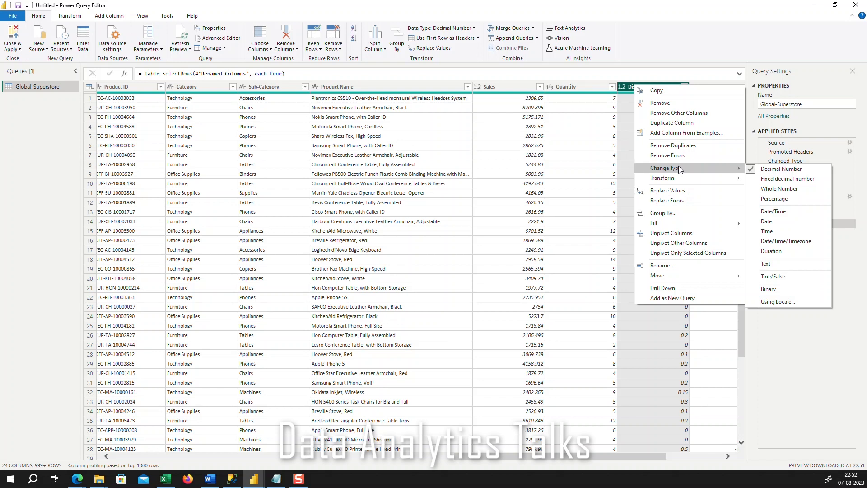
click(511, 86)
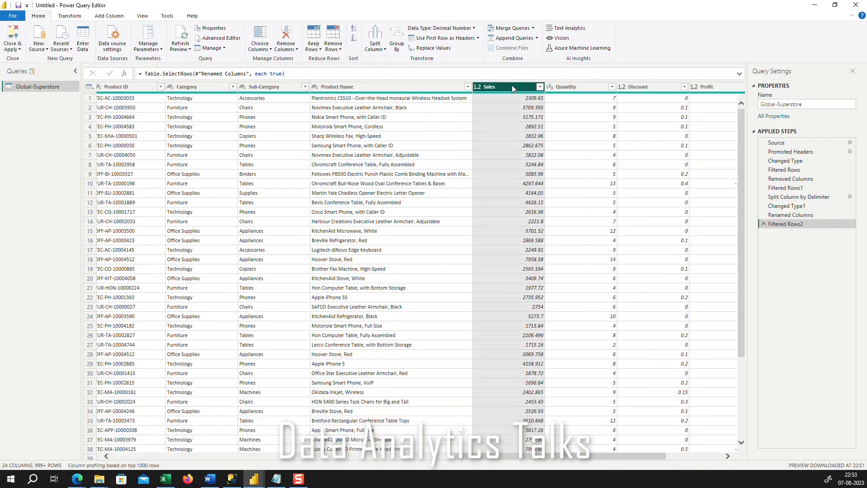
Round the Sales column to 0 decimal places and look over the rounded values
right_click(511, 85)
mouse_move(549, 180)
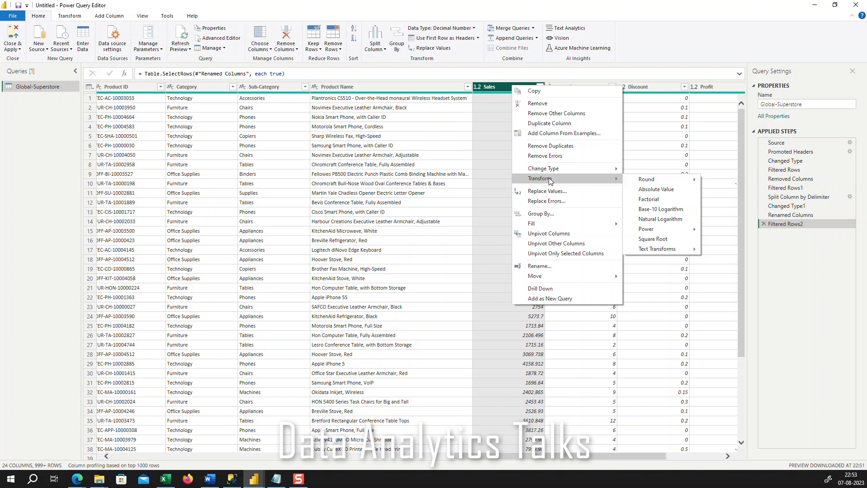
mouse_move(647, 181)
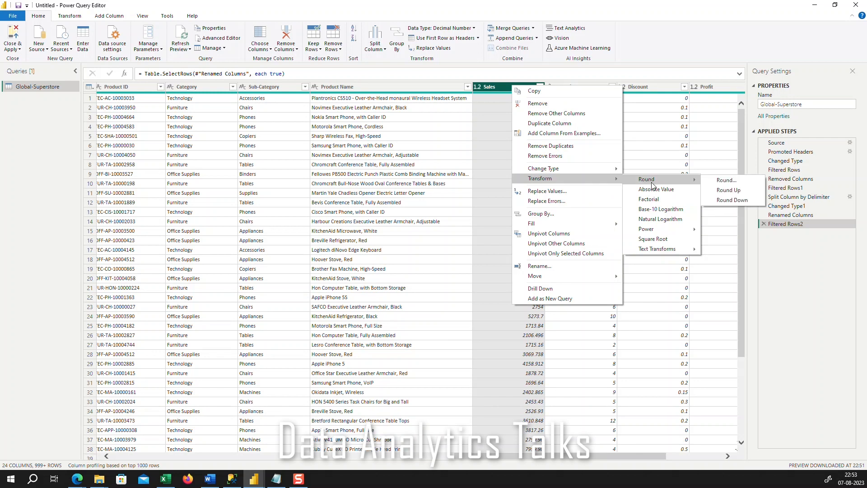
click(718, 181)
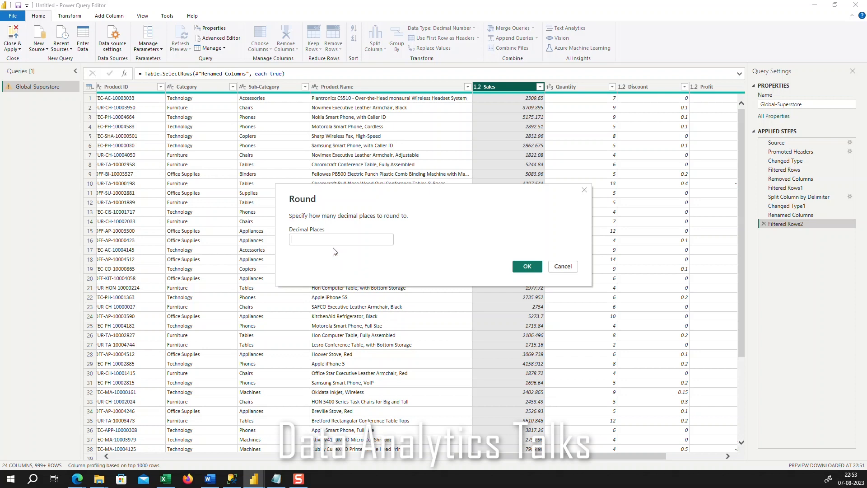
text(0)
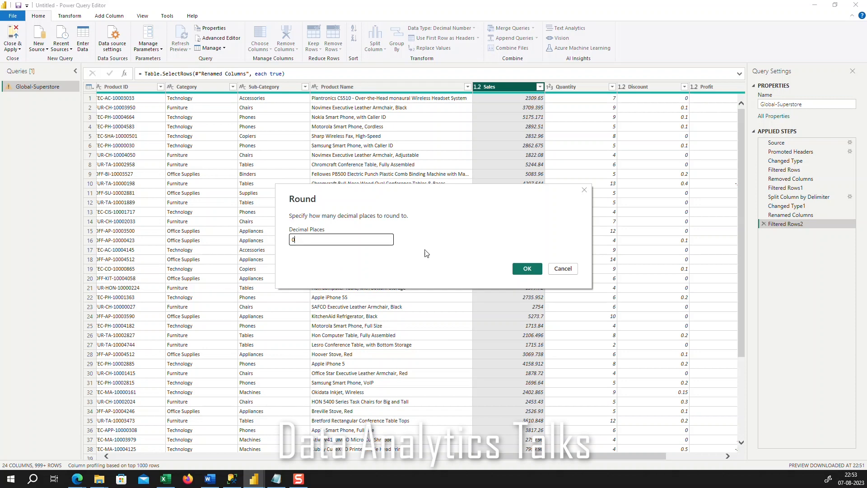
click(527, 268)
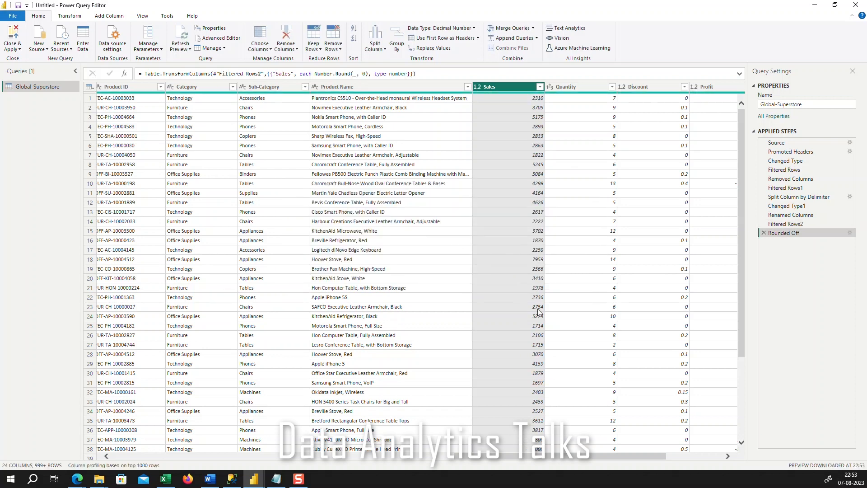
scroll(510, 315, down, 4)
scroll(511, 315, up, 4)
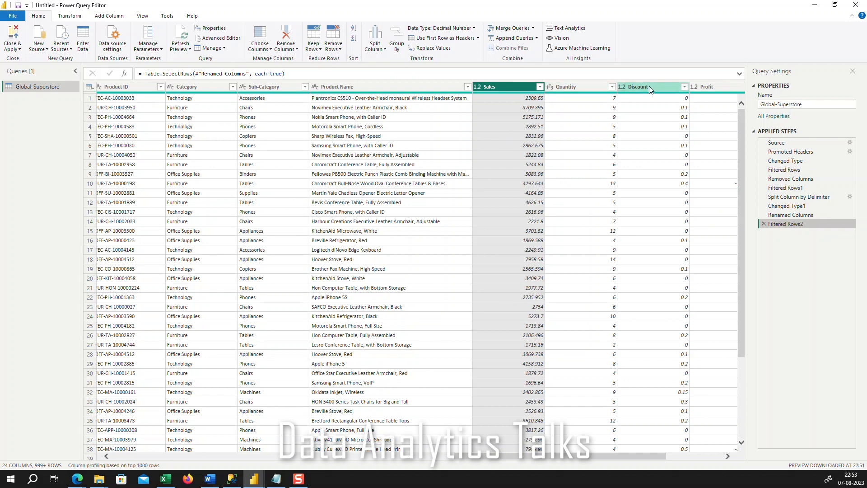
Change the Discount column's data type to Percentage
ctrl+click(649, 86)
right_click(649, 86)
mouse_move(687, 180)
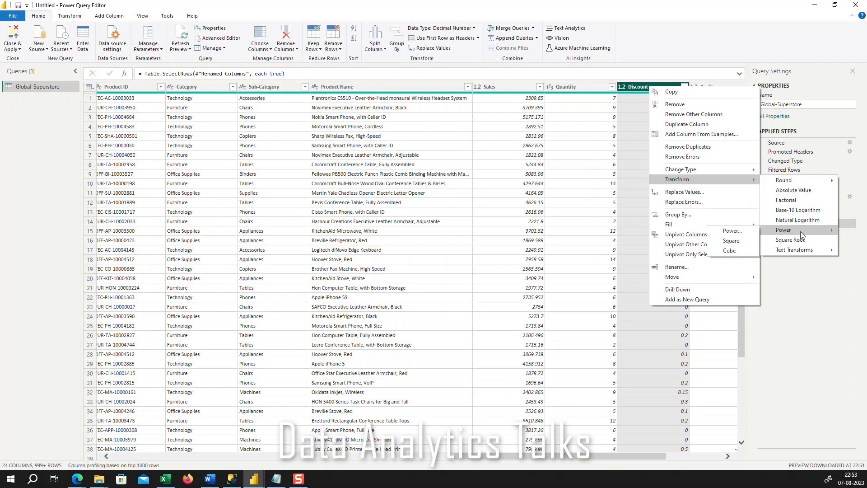
mouse_move(706, 169)
click(796, 200)
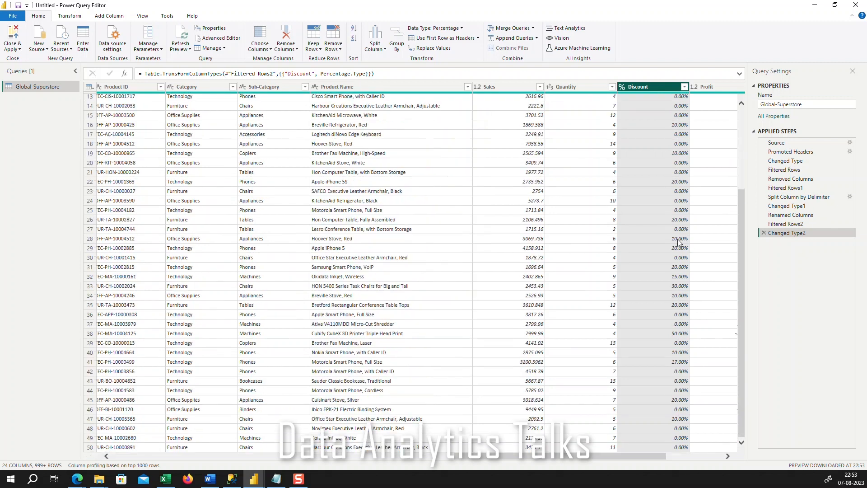
Look over the grouping, fill, unpivot and move options available for the Discount column
right_click(637, 90)
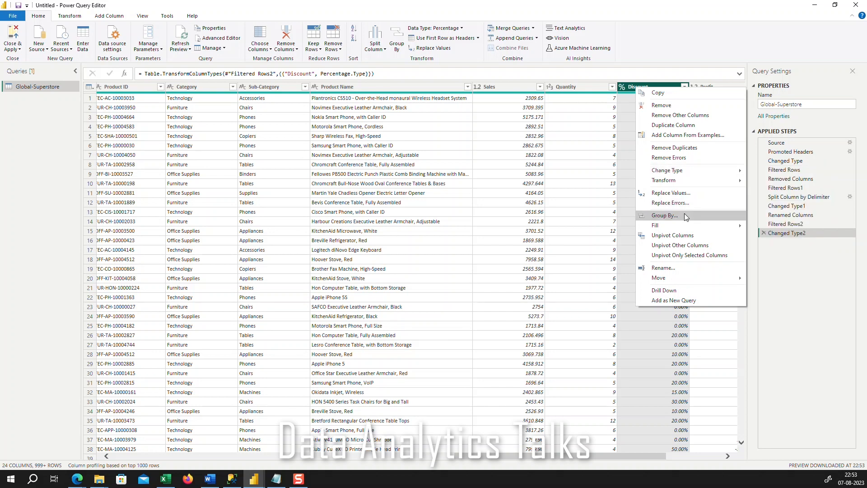
mouse_move(686, 226)
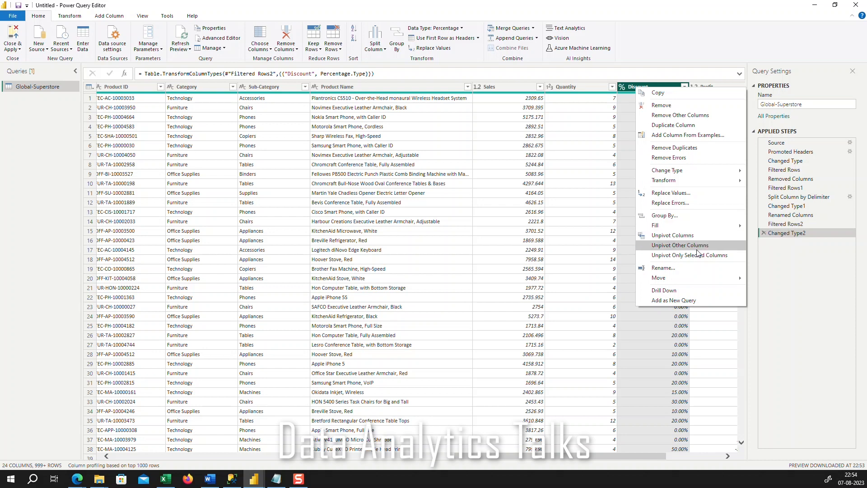
mouse_move(687, 281)
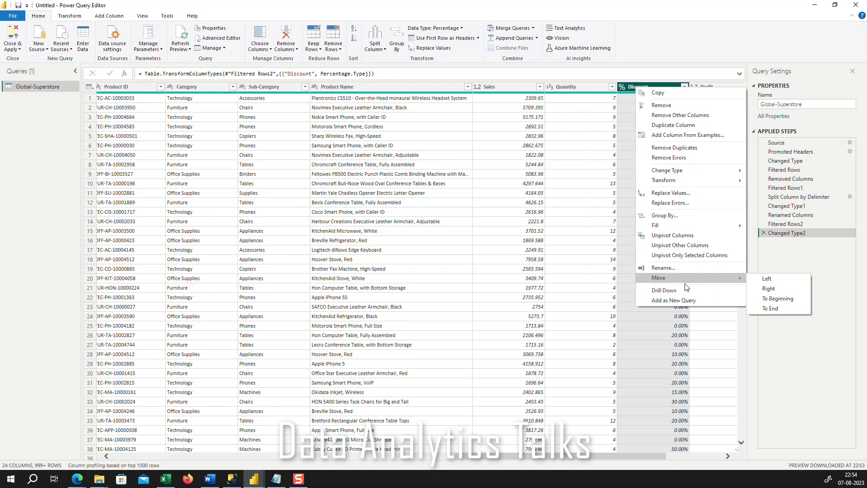
click(591, 221)
Apply the pending query changes, close the Power Query Editor and switch to the report view in Power BI Desktop
drag(616, 401, 217, 401)
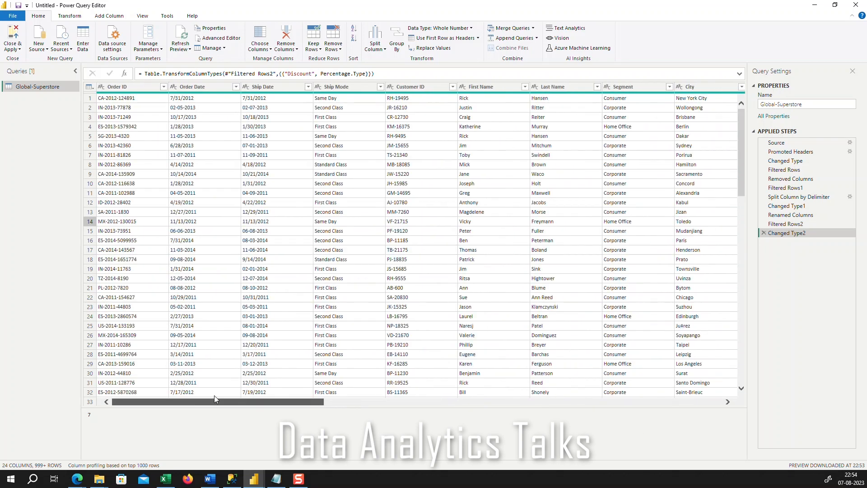
click(13, 47)
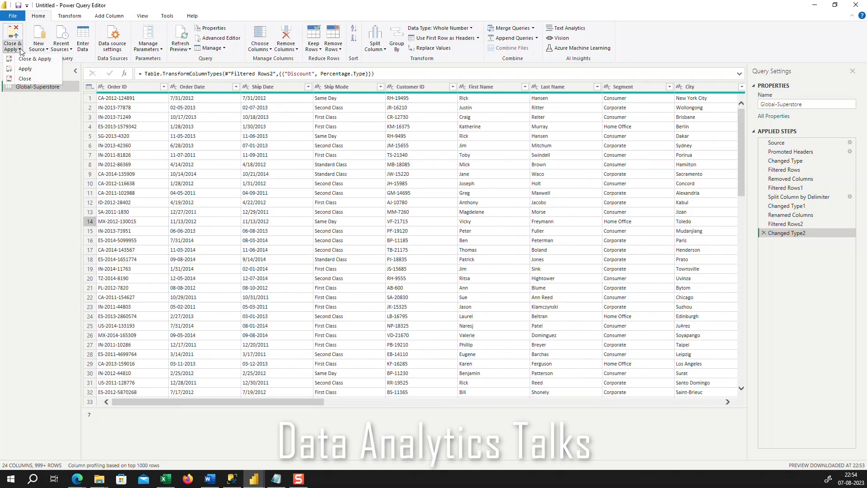
click(42, 61)
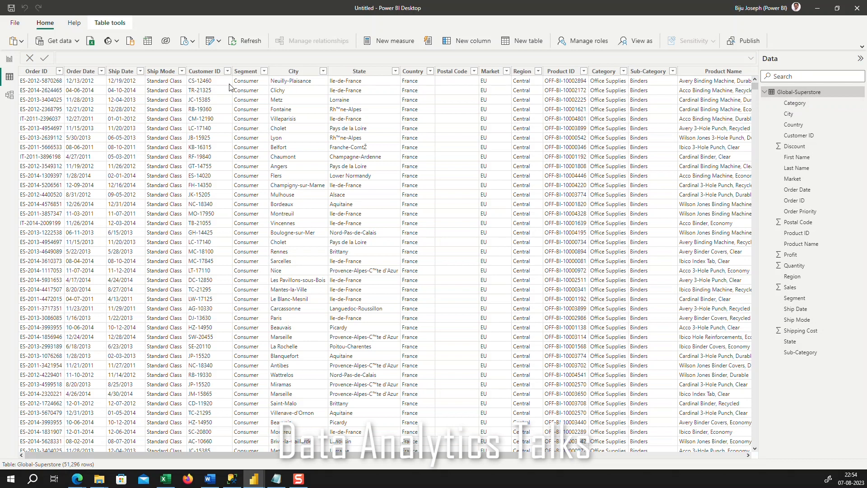
click(9, 59)
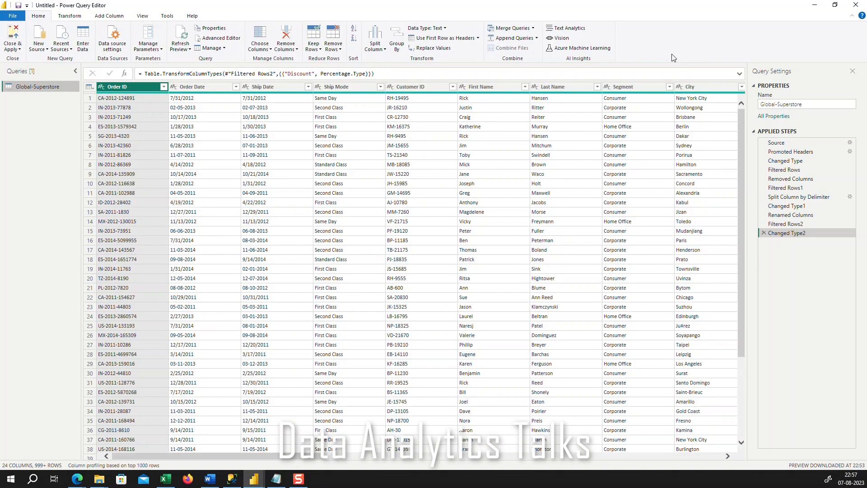
Look through the available new source types and the list of recent data sources in the Power Query Editor
click(46, 50)
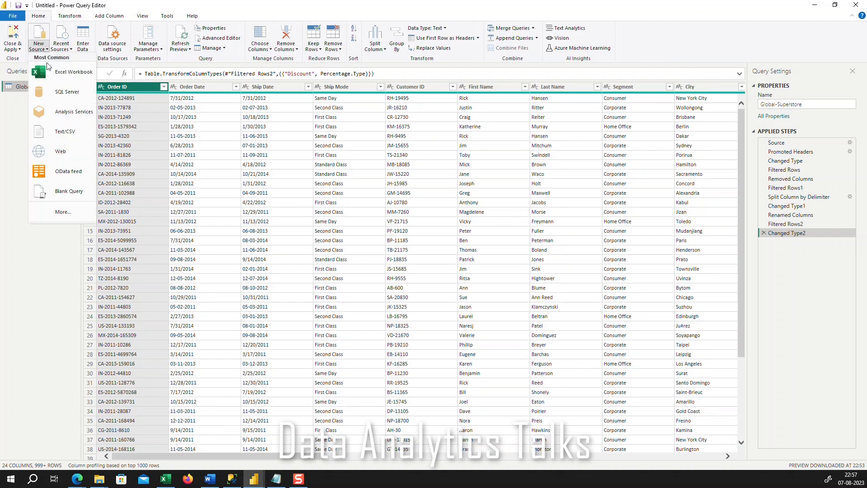
click(70, 50)
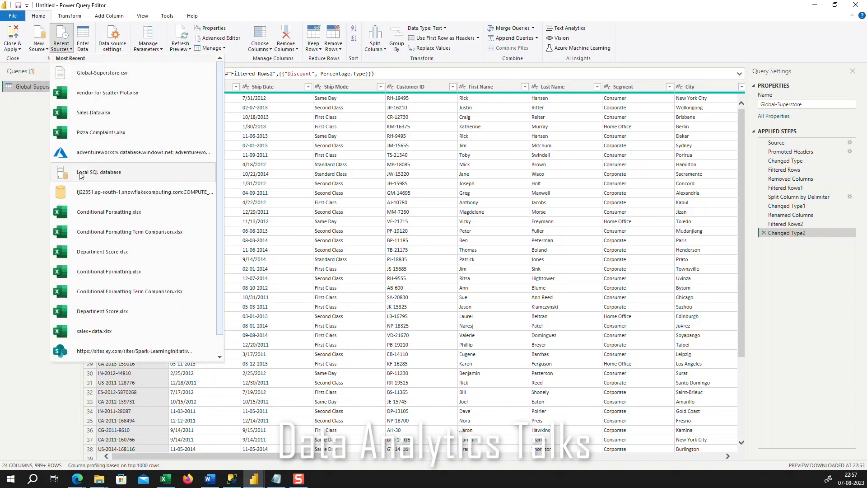
click(13, 155)
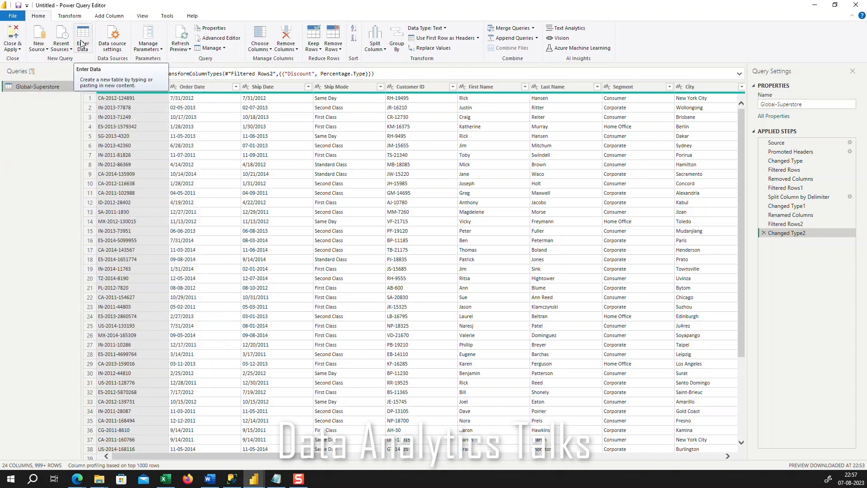
Start a manually entered table with two columns and fill its first row with 1 and test
click(82, 43)
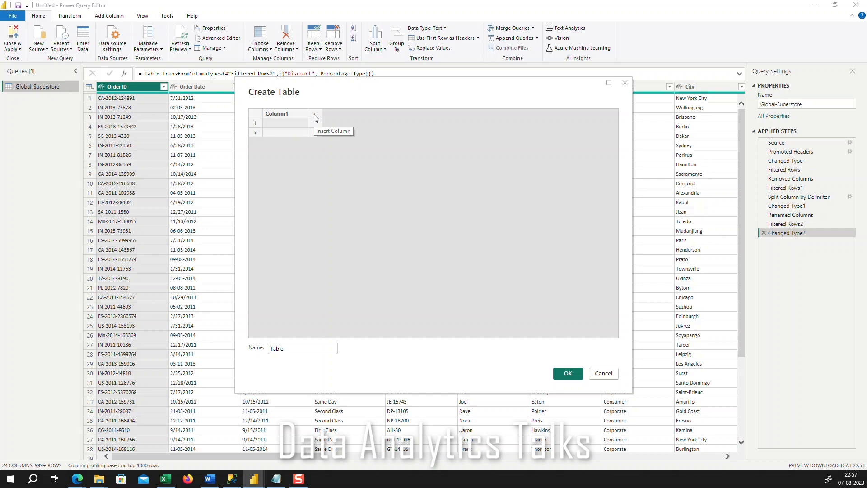
click(315, 116)
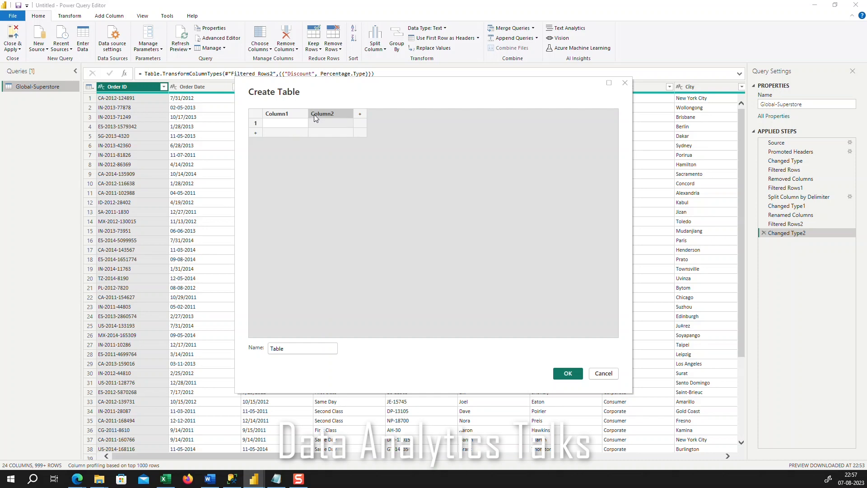
click(280, 125)
text(1)
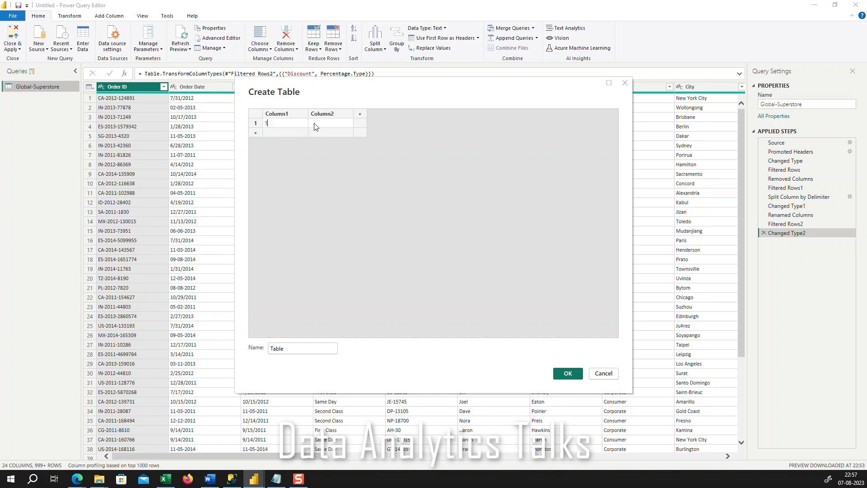
click(316, 123)
text(test)
click(334, 135)
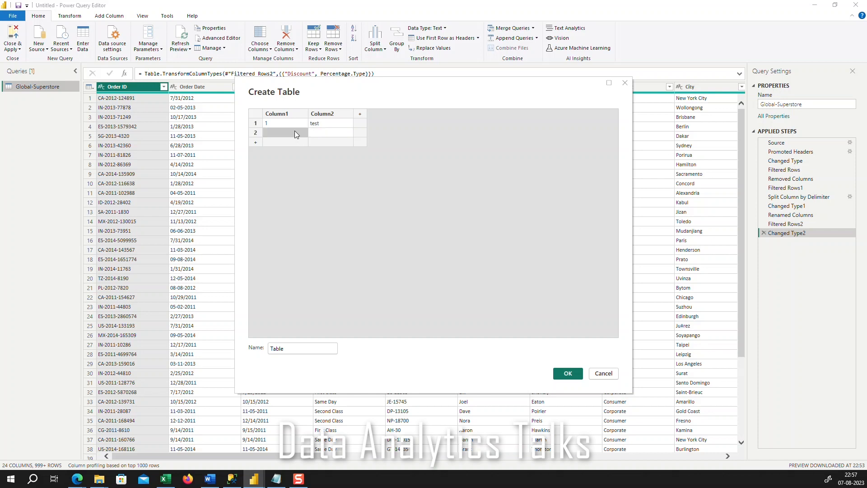
Fill the manual table's second row with 2 in Column1 and test2 in Column2
click(295, 133)
text(2)
click(330, 133)
text(test)
click(394, 169)
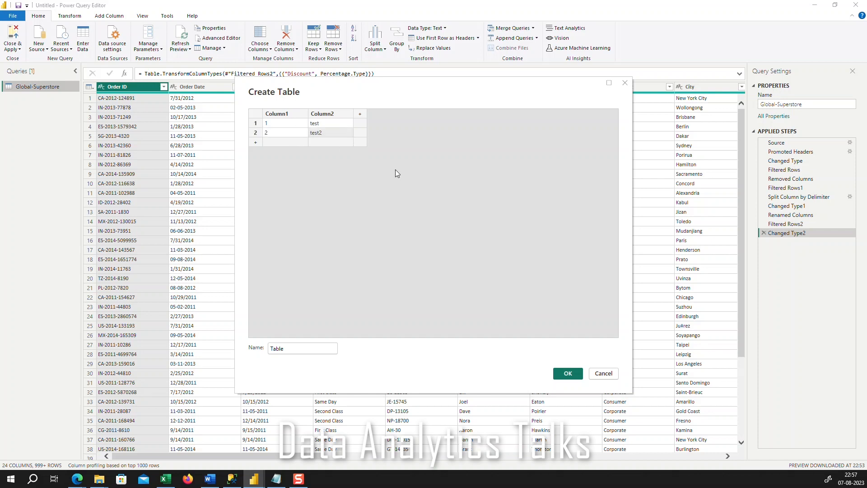
Name the new table "manual table" and create it as a query
drag(301, 350, 257, 350)
text(manual t)
key(Return)
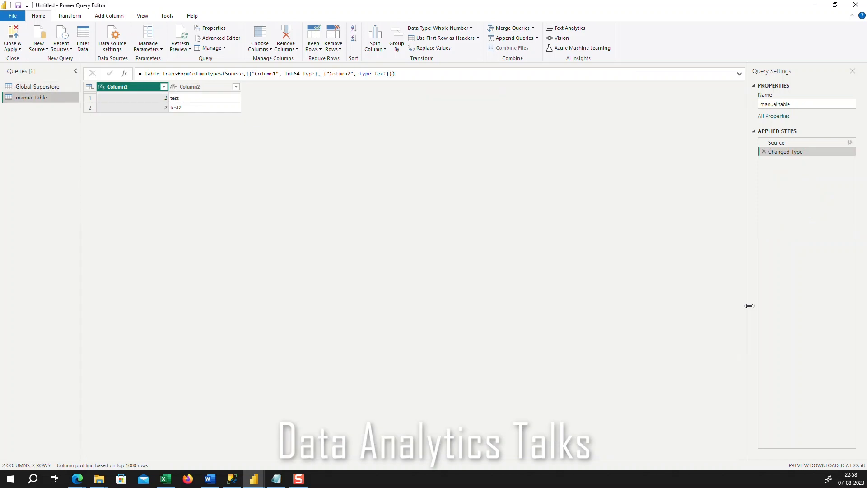
View the manual table and Global-Superstore queries in turn, finishing on Global-Superstore
click(27, 86)
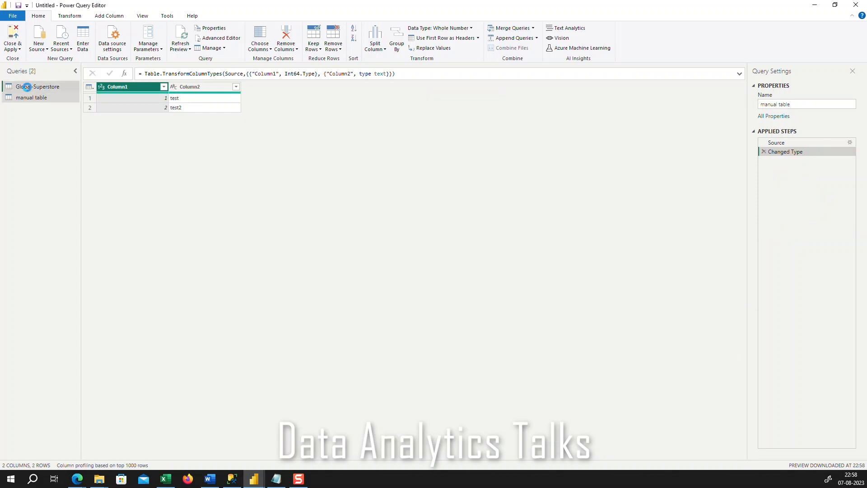
click(32, 99)
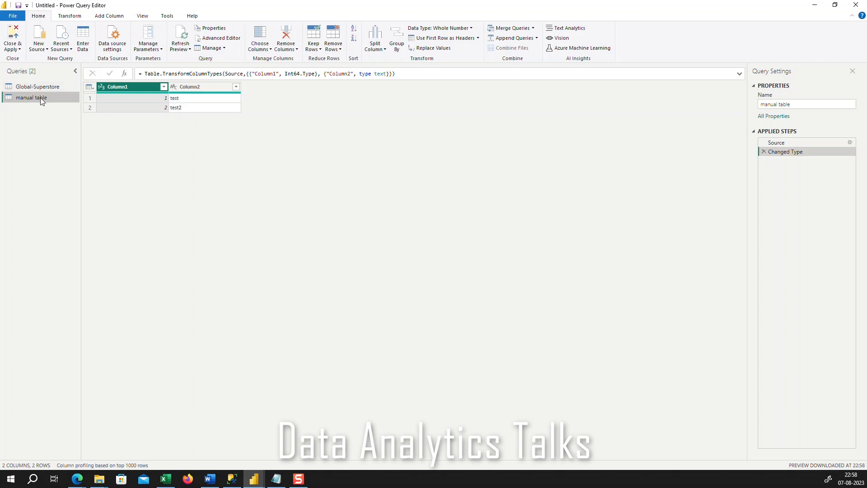
click(40, 89)
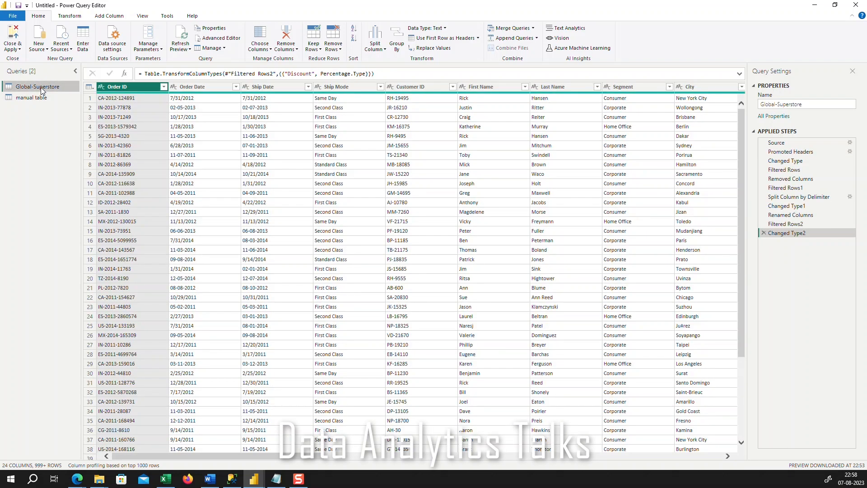
click(40, 96)
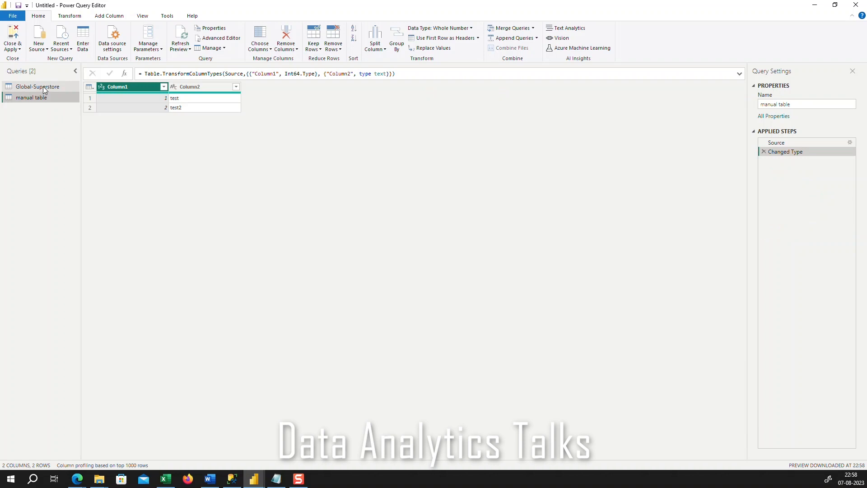
click(43, 87)
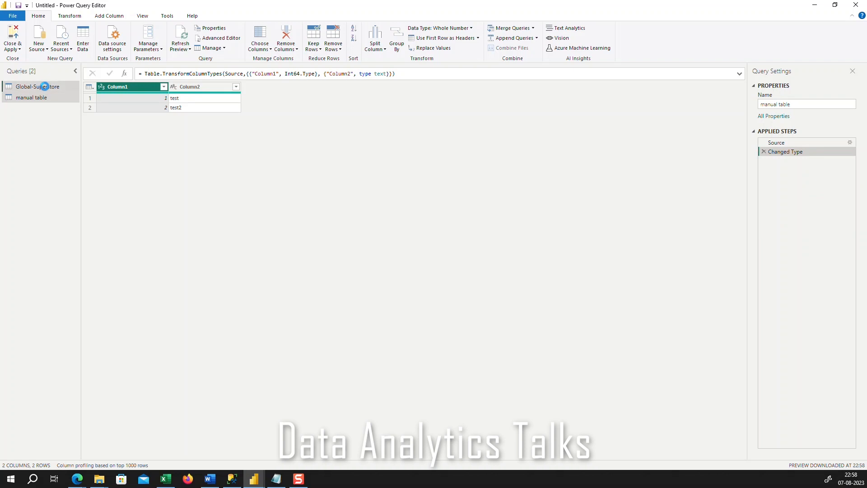
Review the data source settings and the change-source options for global-superstore.csv, then close them without changes
click(112, 49)
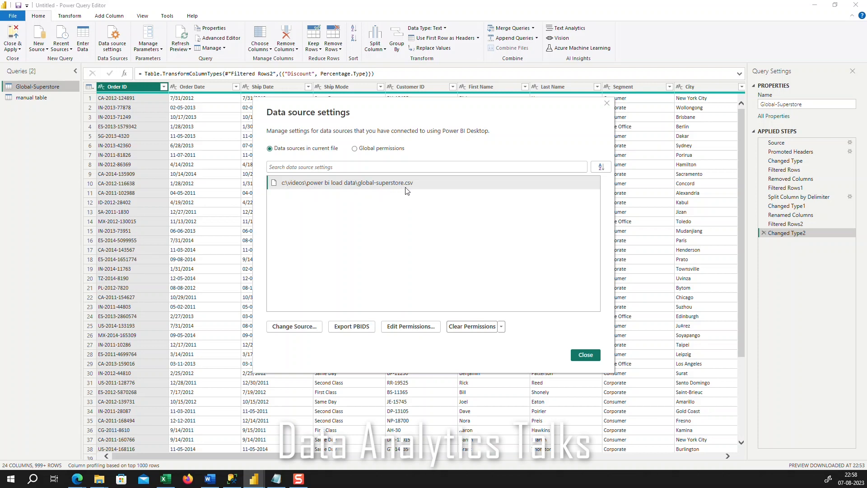
click(305, 329)
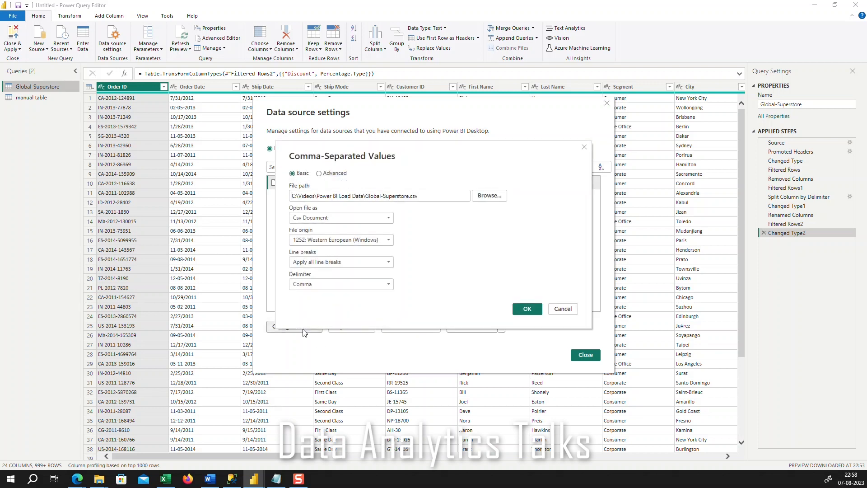
click(585, 147)
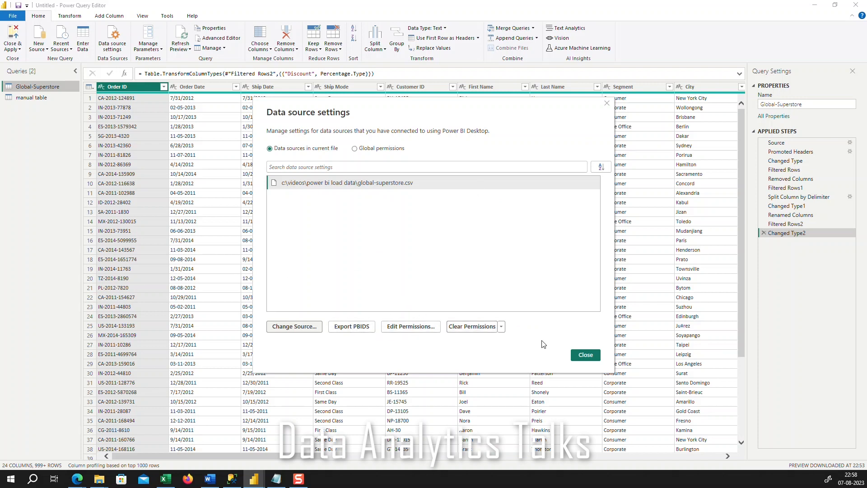
click(607, 104)
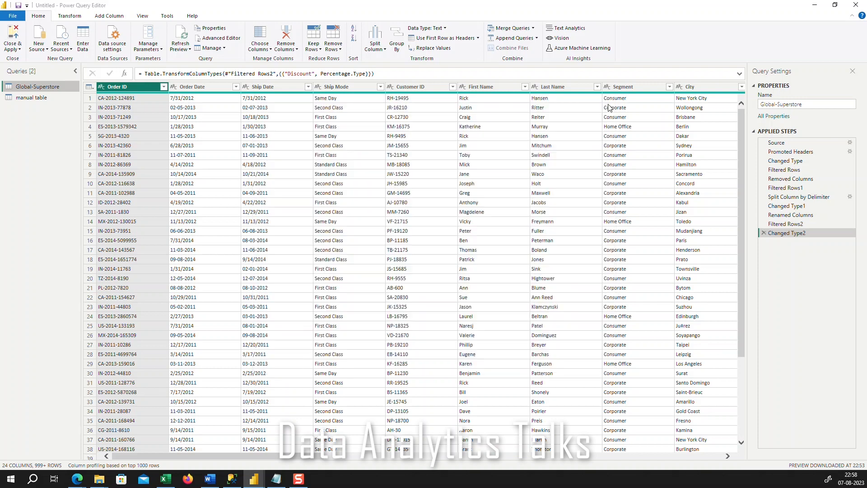
Check the parameter management options and the Global-Superstore query's properties, leaving them as they are
click(149, 48)
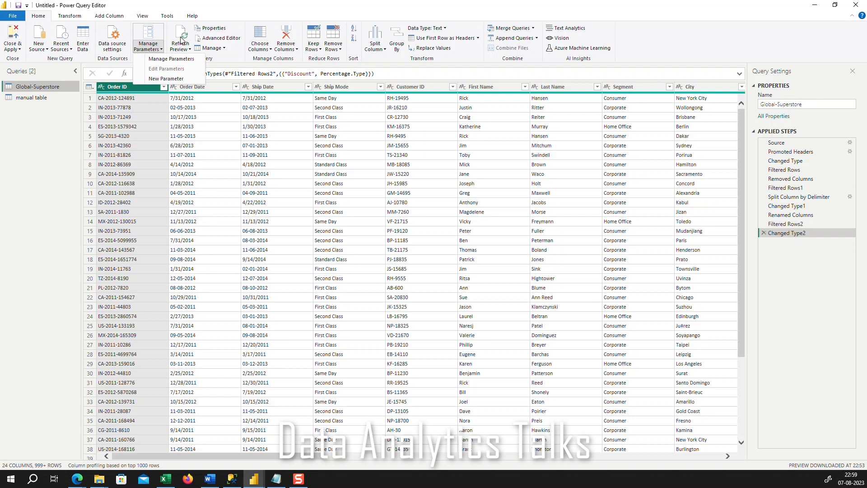
click(212, 28)
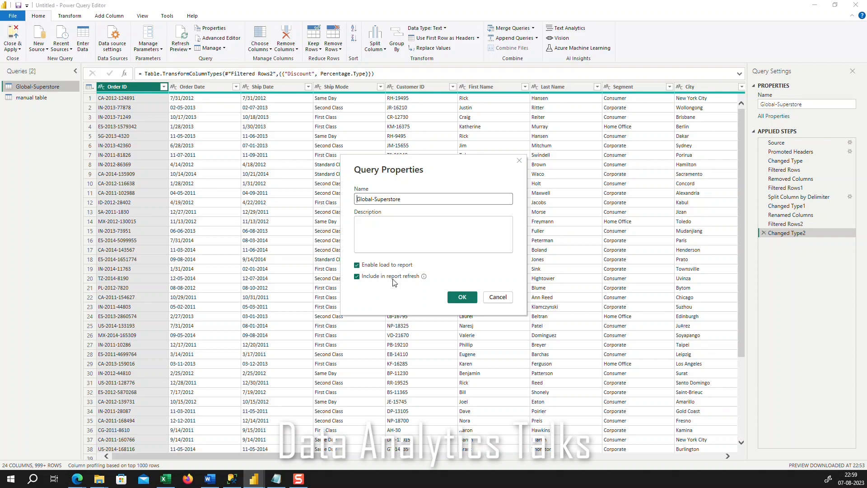
click(520, 161)
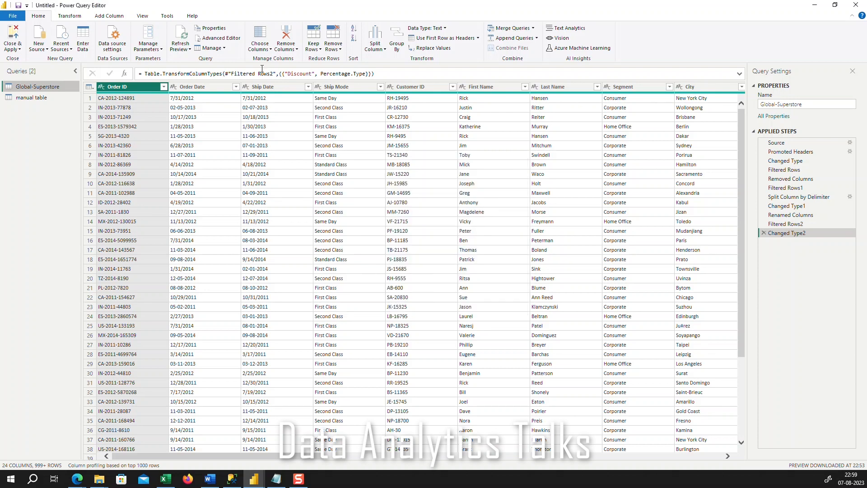
Review the Global-Superstore query's M code in the Advanced Editor and close it without changes
click(231, 39)
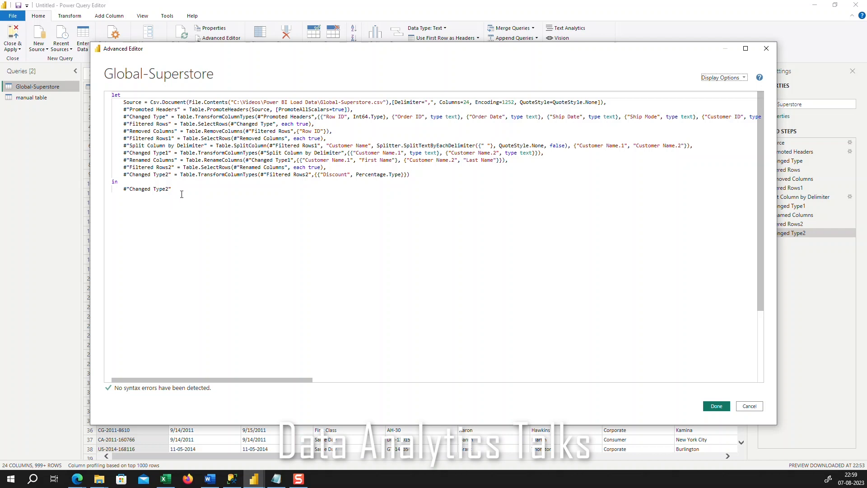
drag(759, 152, 749, 82)
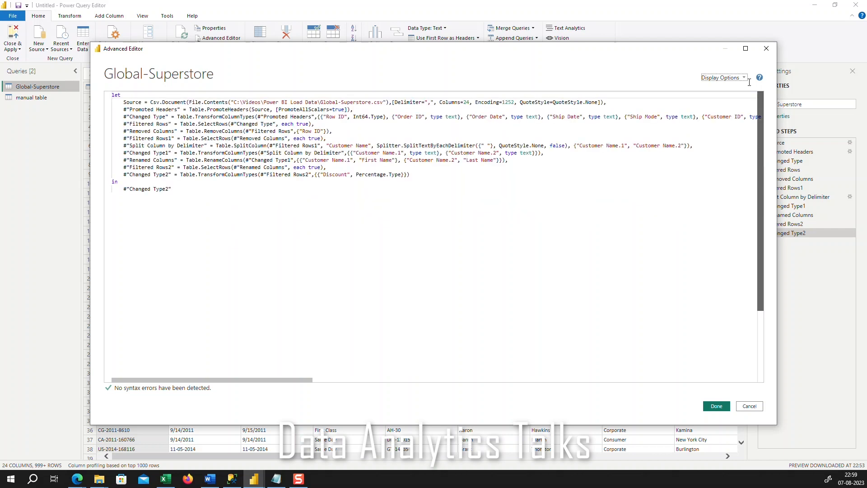
click(767, 48)
Duplicate the Global-Superstore query and create a reference query from the duplicate
click(224, 49)
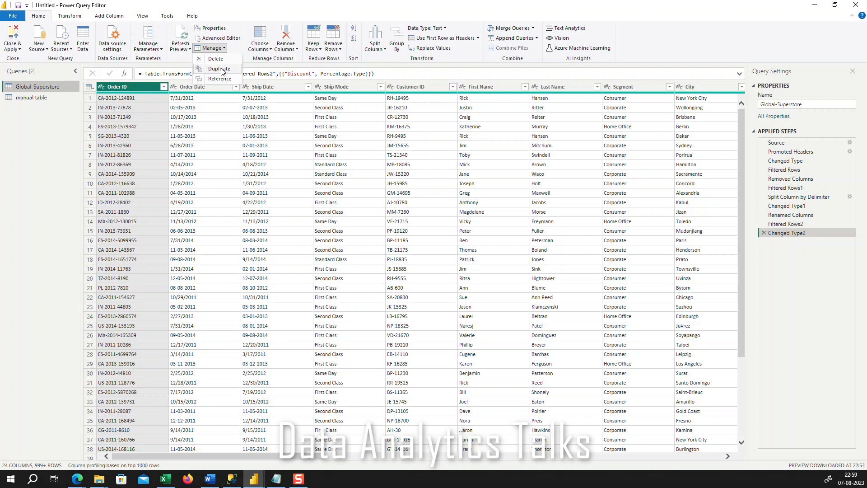
click(223, 67)
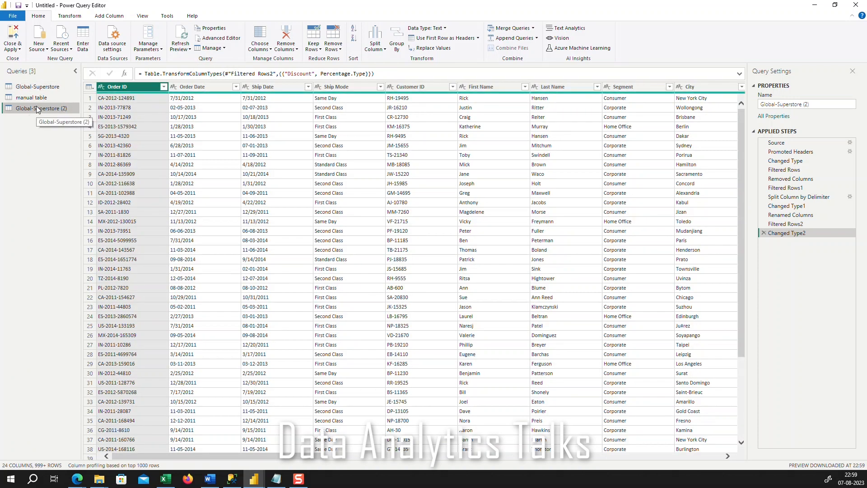
click(212, 48)
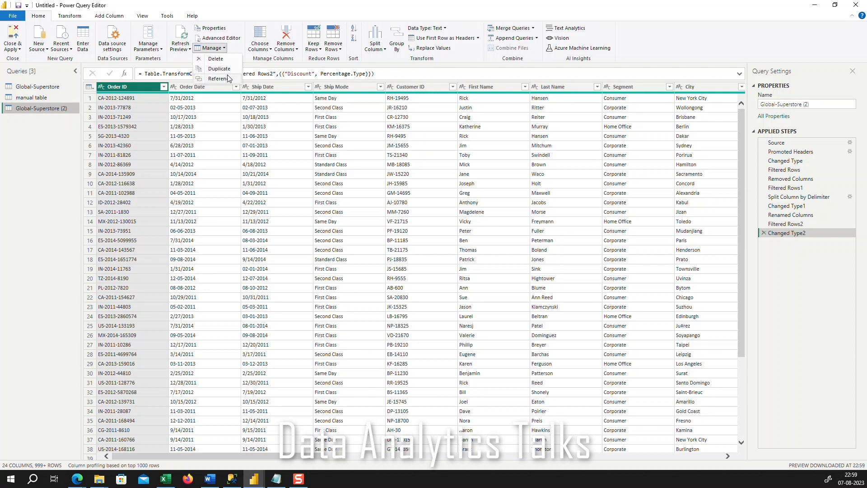
click(220, 79)
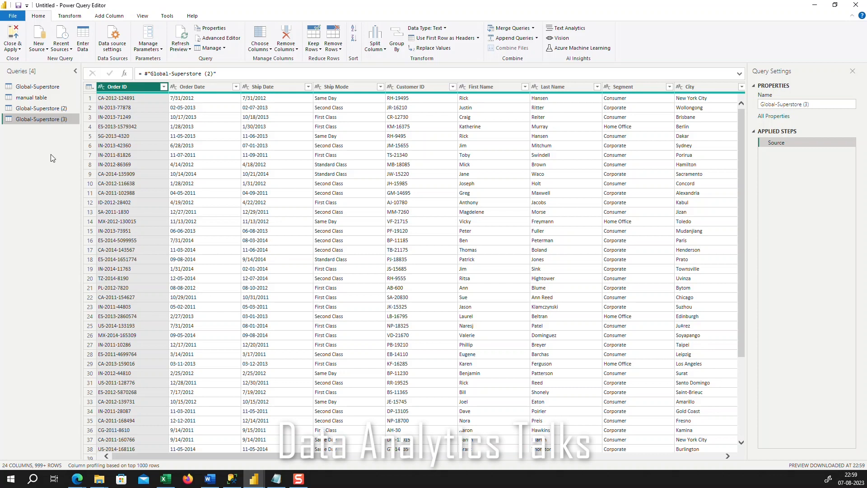
Compare the original, duplicated and referenced Global-Superstore queries, finishing on the referenced query Global-Superstore (3)
click(40, 88)
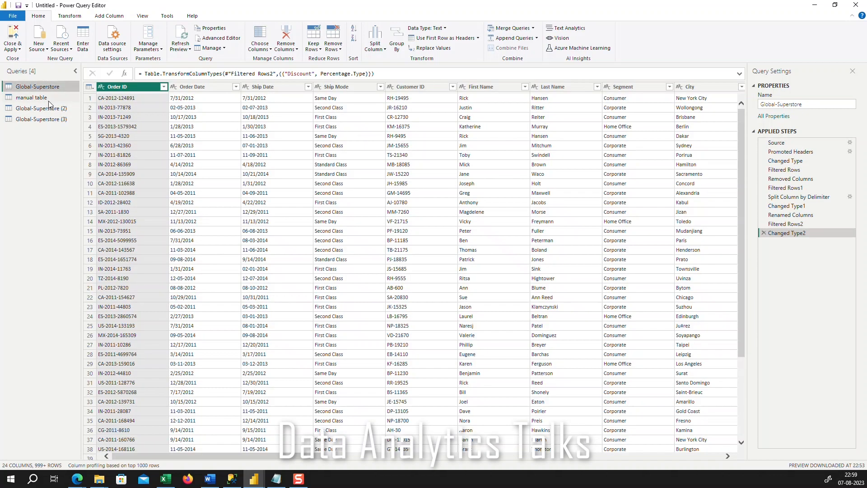
click(50, 110)
click(50, 120)
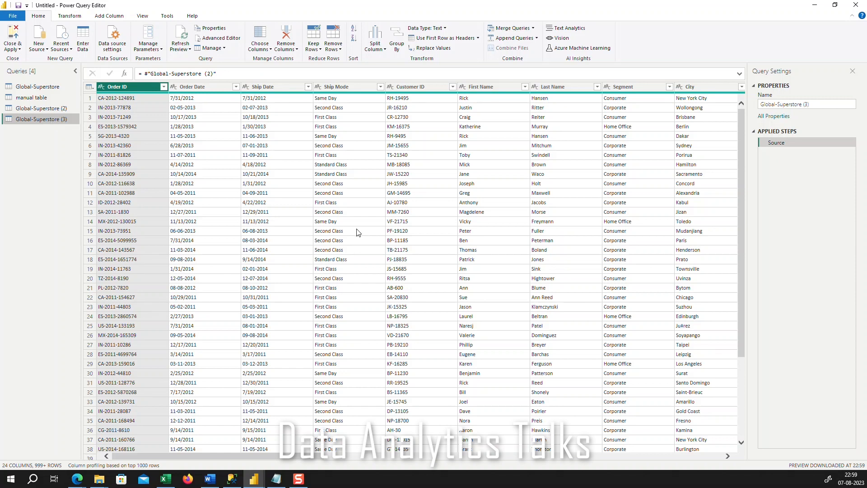
click(48, 89)
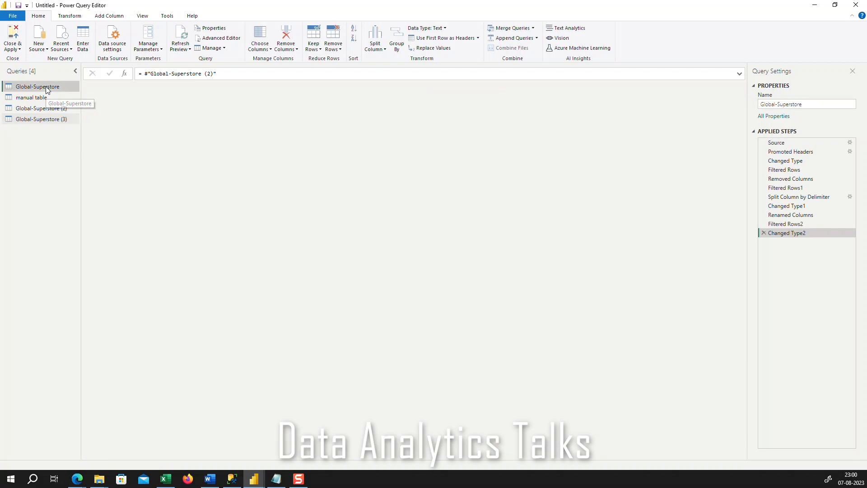
click(50, 119)
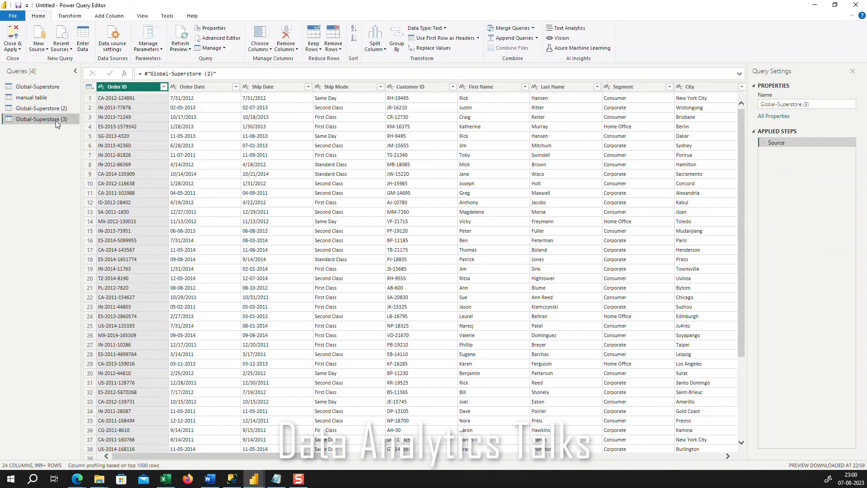
Keep only the Order ID, Order Date, Ship Date, Ship Mode, Customer ID, First Name and Last Name columns in Global-Superstore (3)
click(269, 50)
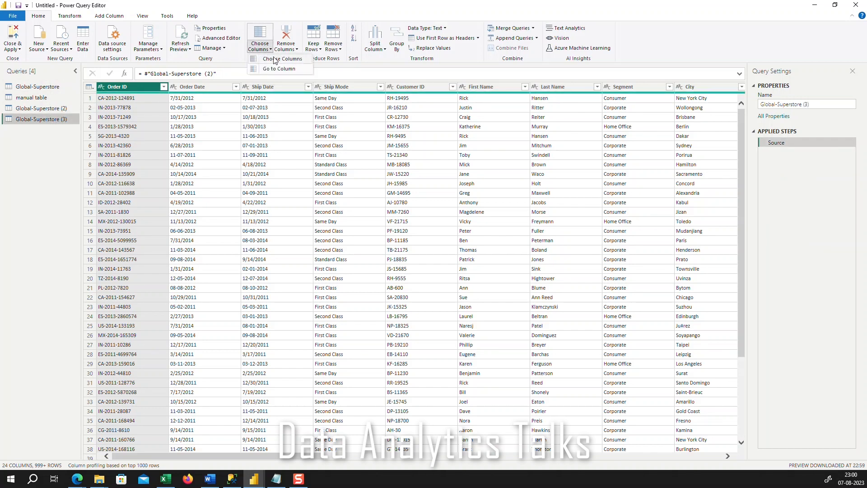
click(279, 59)
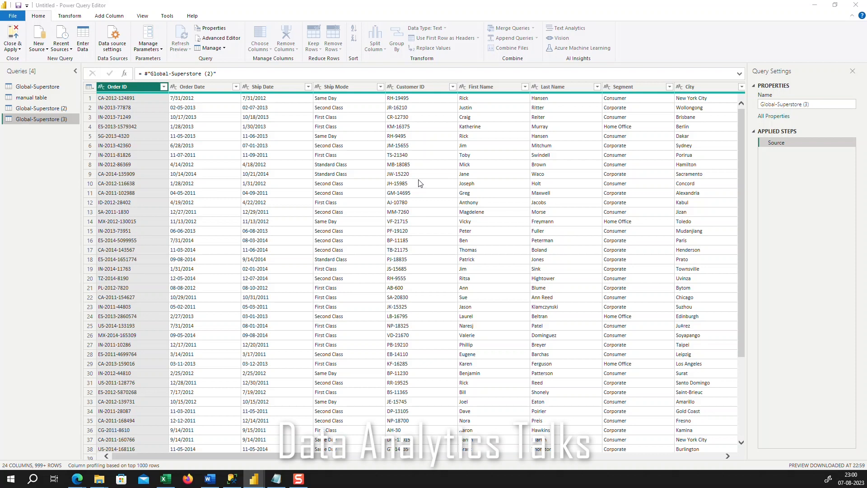
scroll(408, 251, down, 3)
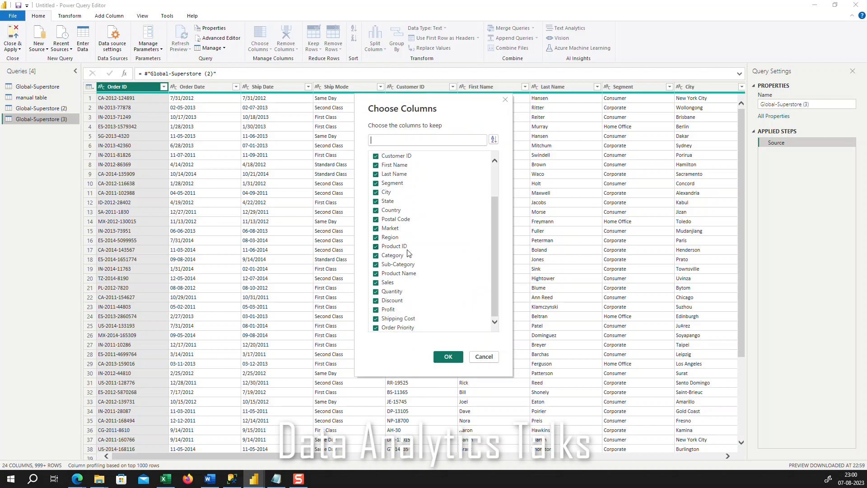
click(376, 183)
click(376, 193)
click(376, 202)
click(376, 210)
click(376, 219)
click(376, 228)
click(377, 237)
click(376, 246)
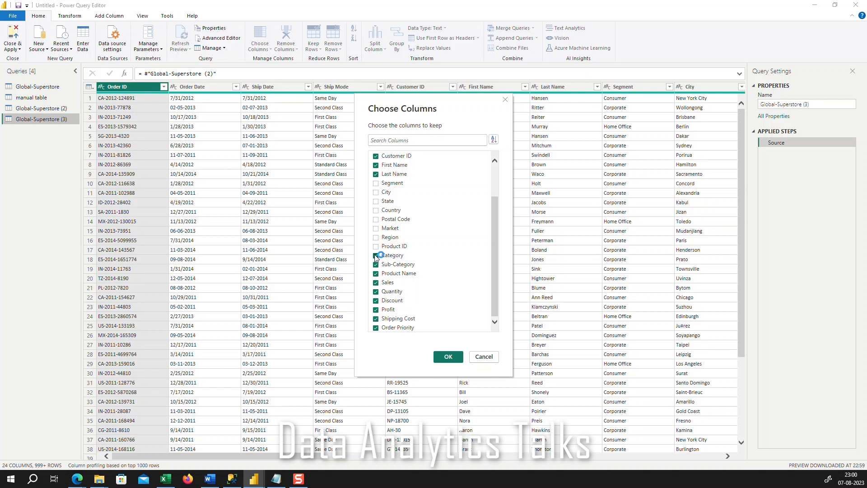
click(376, 256)
click(376, 264)
click(377, 283)
click(377, 300)
click(376, 309)
click(376, 318)
click(376, 327)
click(377, 292)
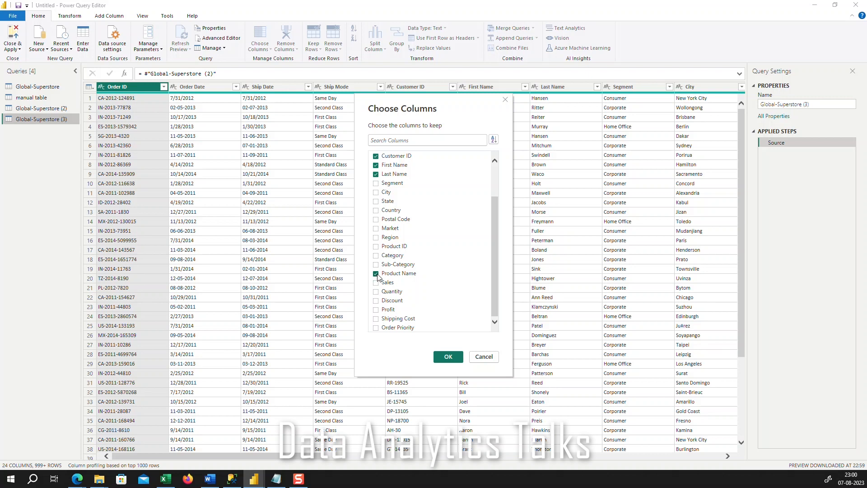
click(376, 273)
click(447, 357)
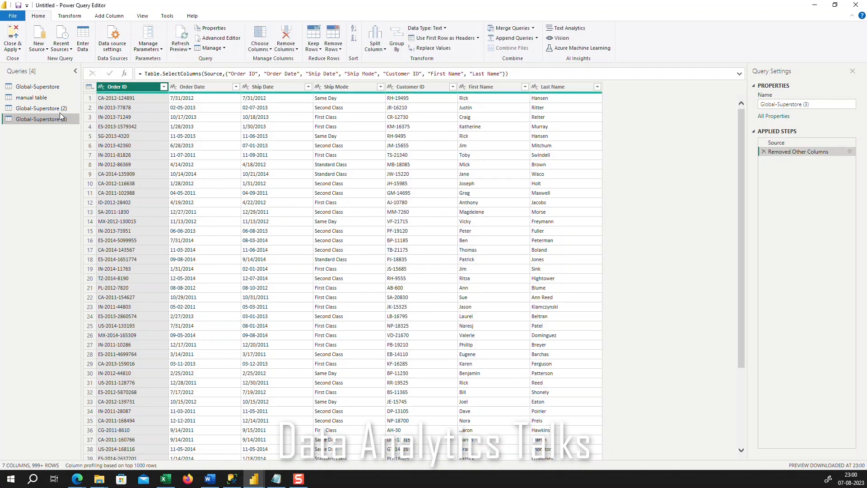
Go to the Ship Date column of Global-Superstore (3) with the Go to Column command
click(272, 50)
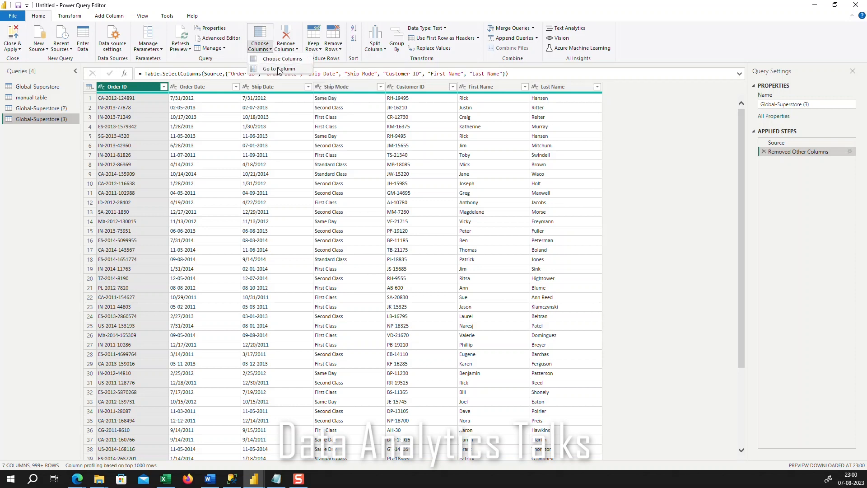
click(279, 69)
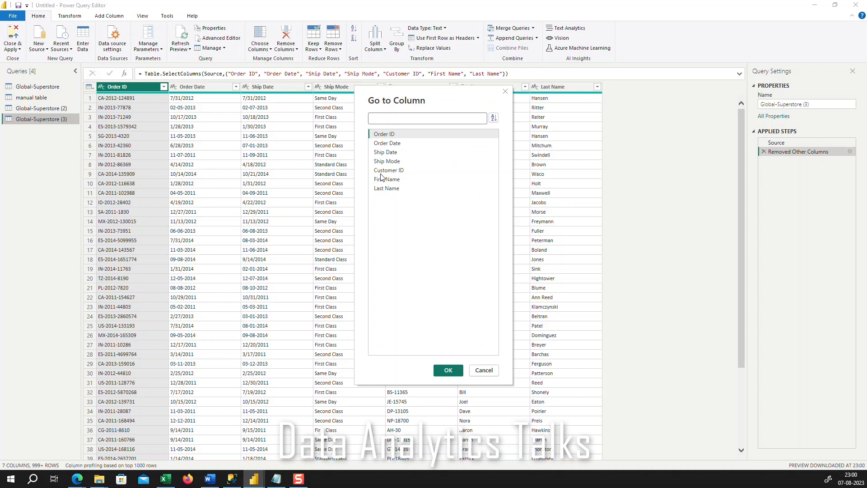
click(388, 153)
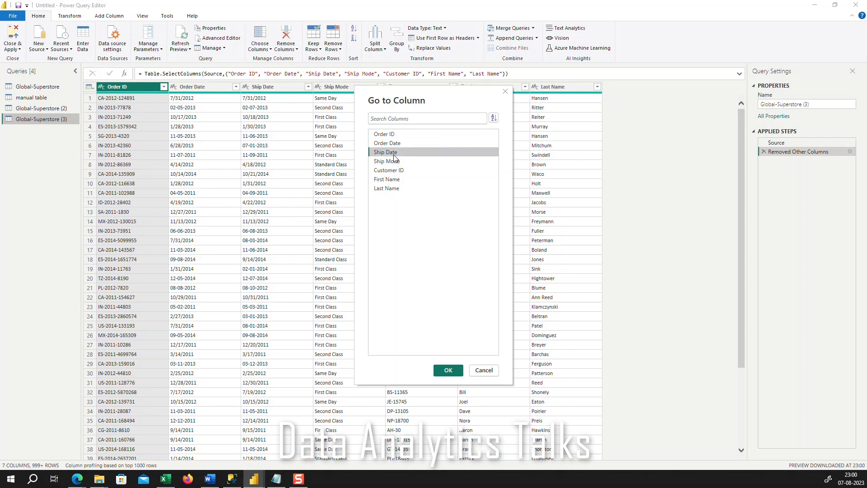
click(448, 370)
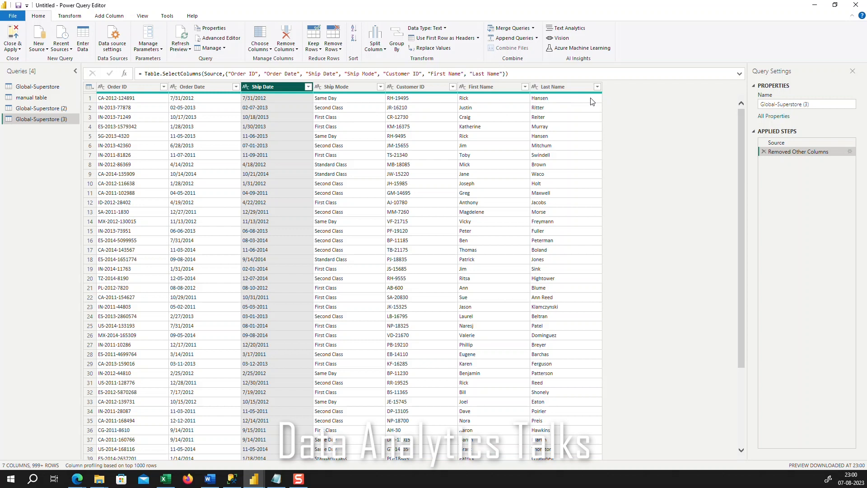
click(223, 49)
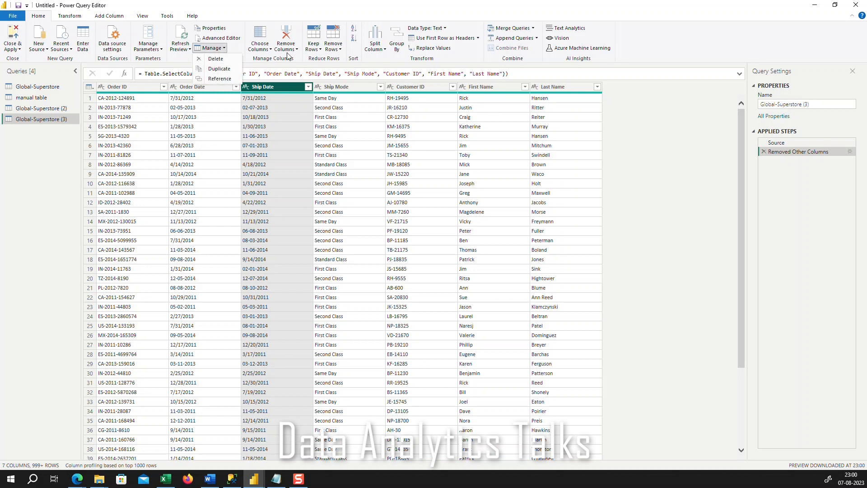
click(293, 15)
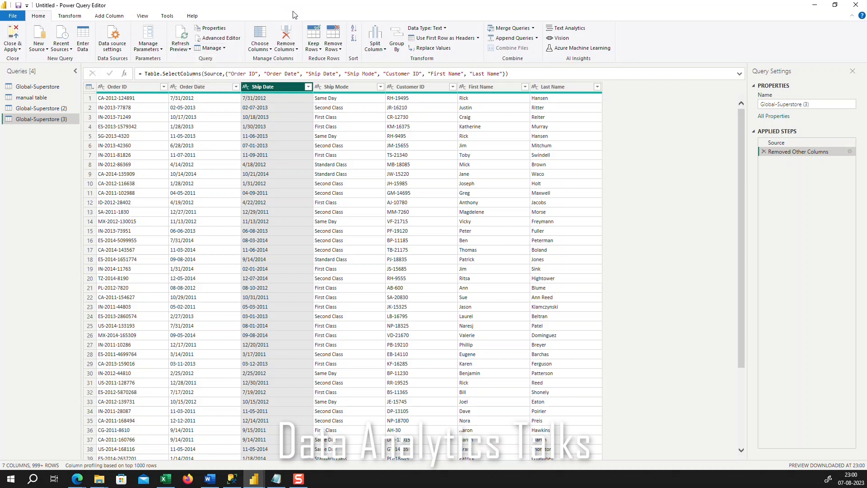
click(270, 50)
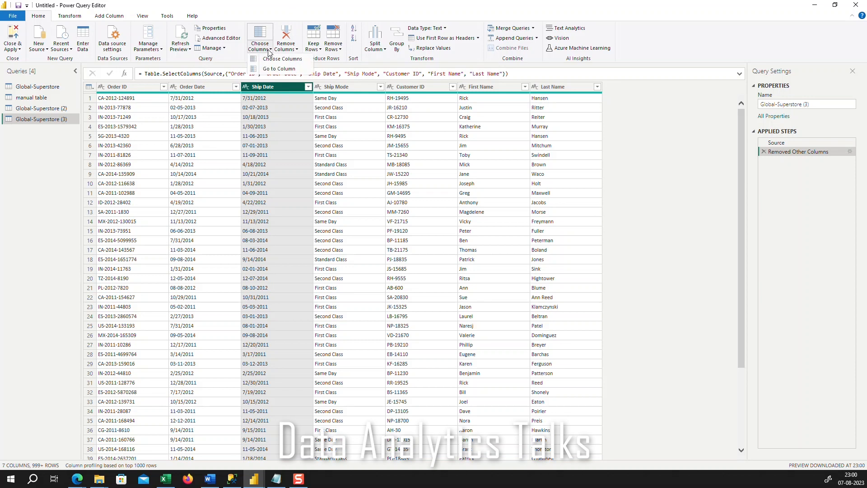
click(311, 2)
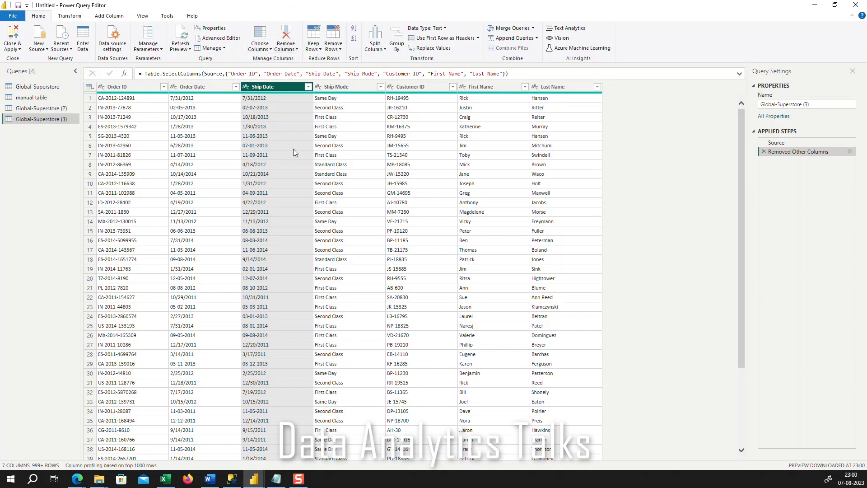
Remove the selected Ship Date column from Global-Superstore (3)
click(296, 49)
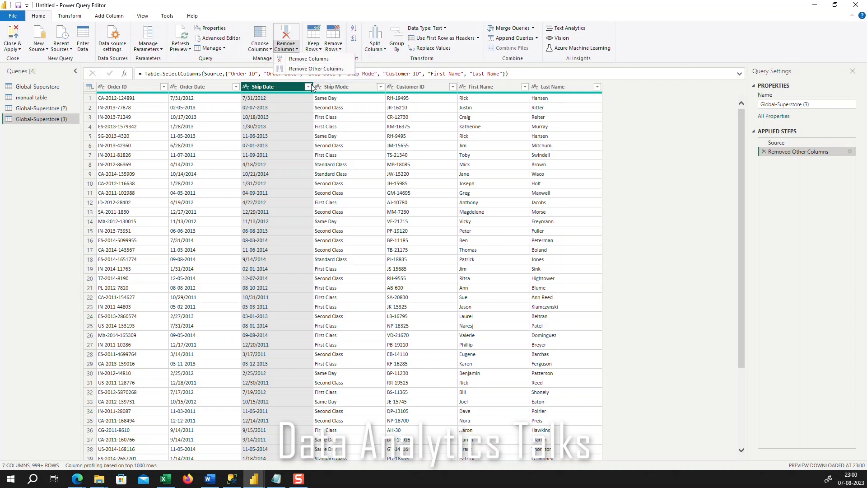
click(299, 60)
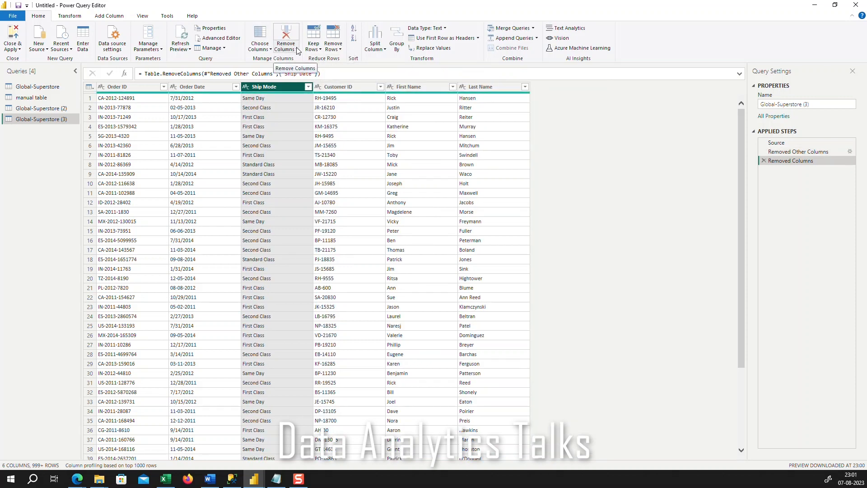
Try removing all columns other than Ship Mode, and delete that applied step again
click(296, 50)
click(304, 69)
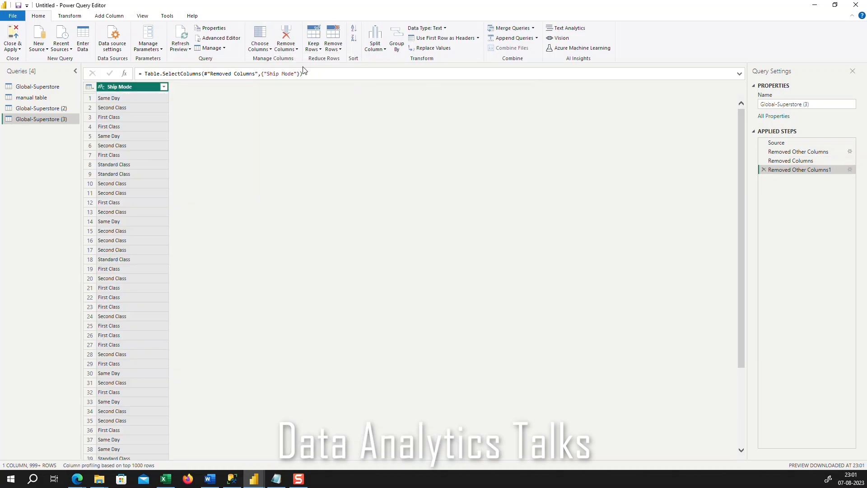
click(763, 171)
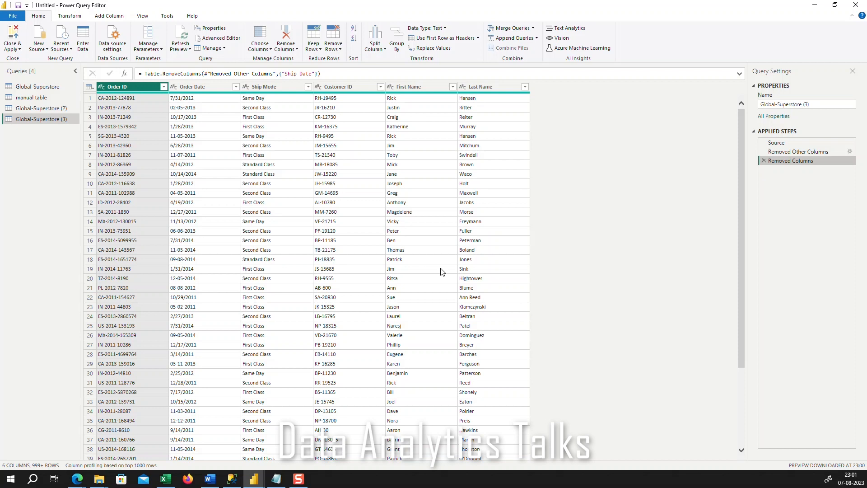
Try keeping only the top 2 rows of Global-Superstore (3), and delete that applied step again
click(318, 47)
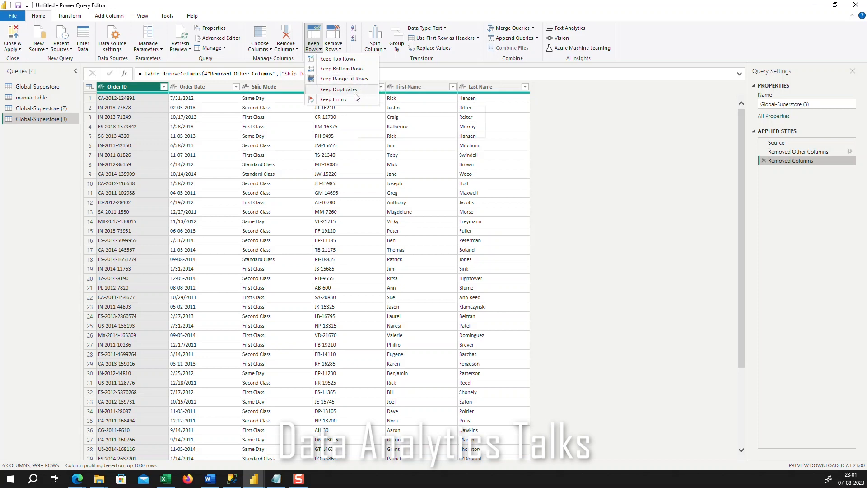
click(341, 60)
click(340, 239)
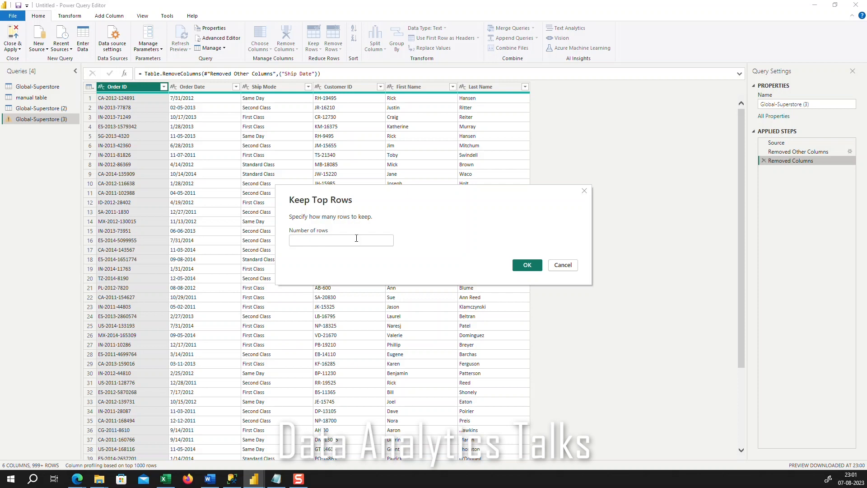
text(2)
click(520, 266)
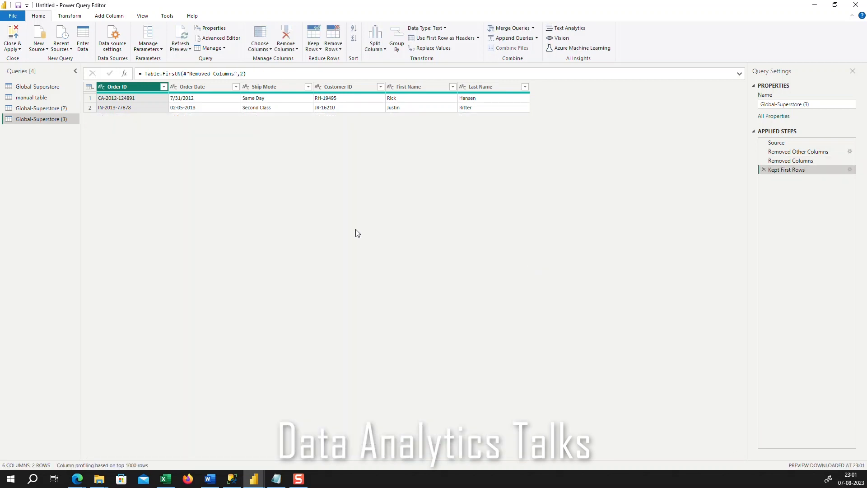
click(763, 170)
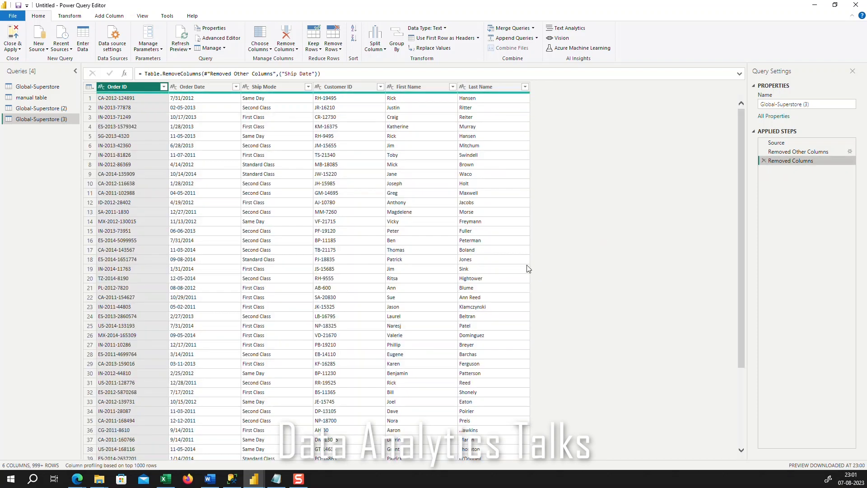
Examine the options for removing rows, splitting columns, grouping by Order ID and changing the data type in Global-Superstore (3)
click(340, 50)
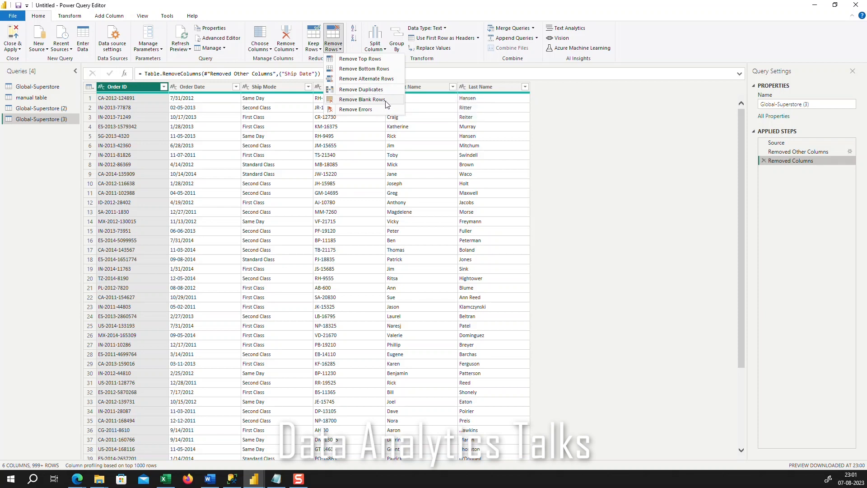
click(599, 128)
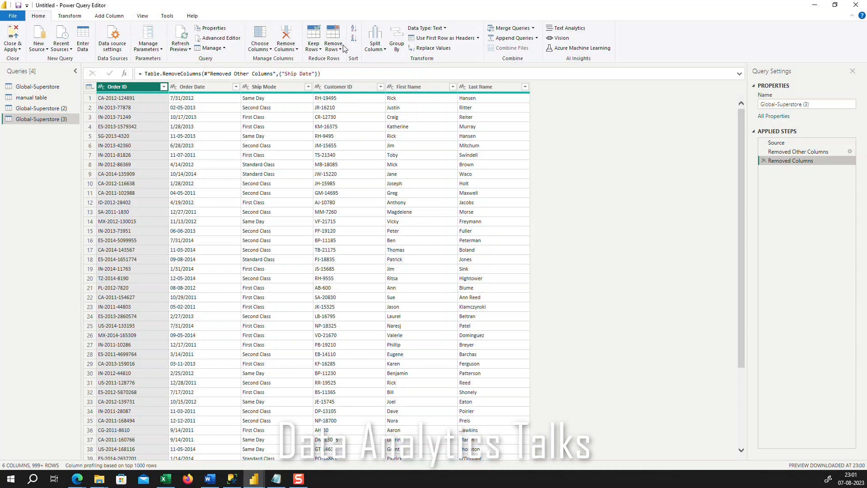
click(375, 47)
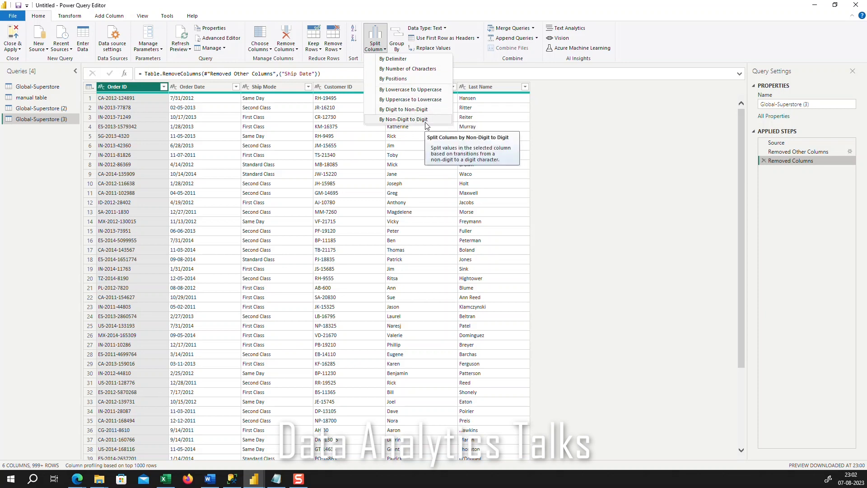
click(482, 63)
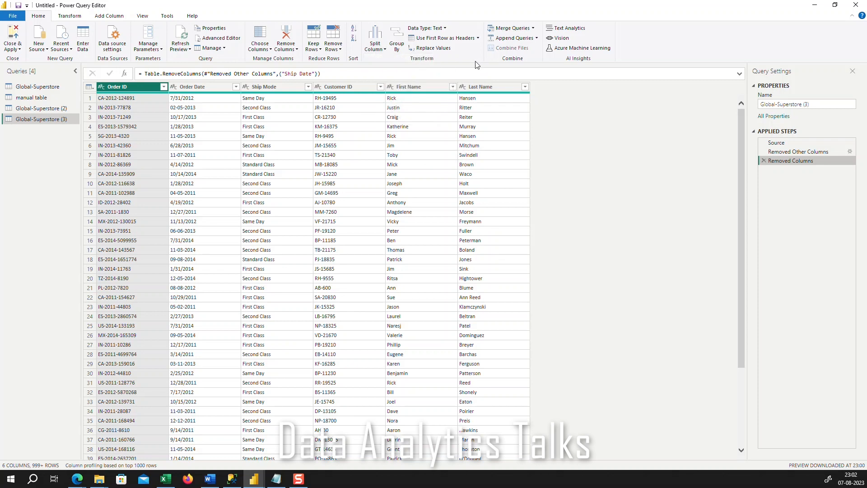
click(398, 46)
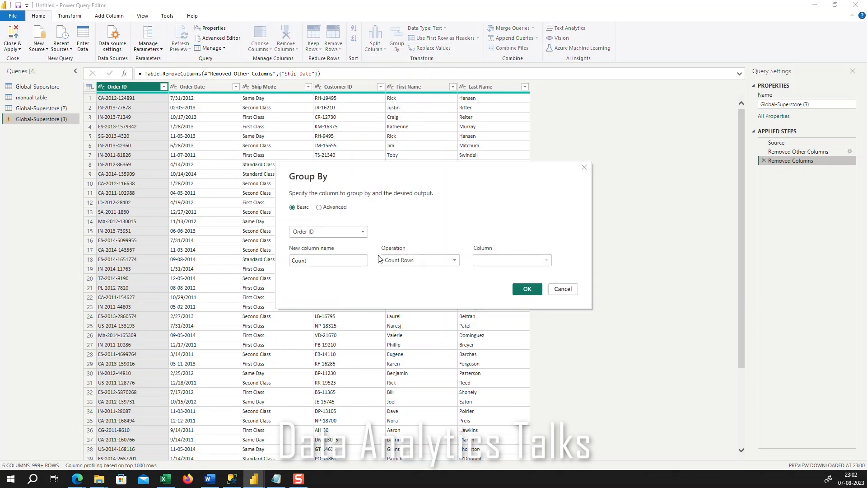
click(361, 237)
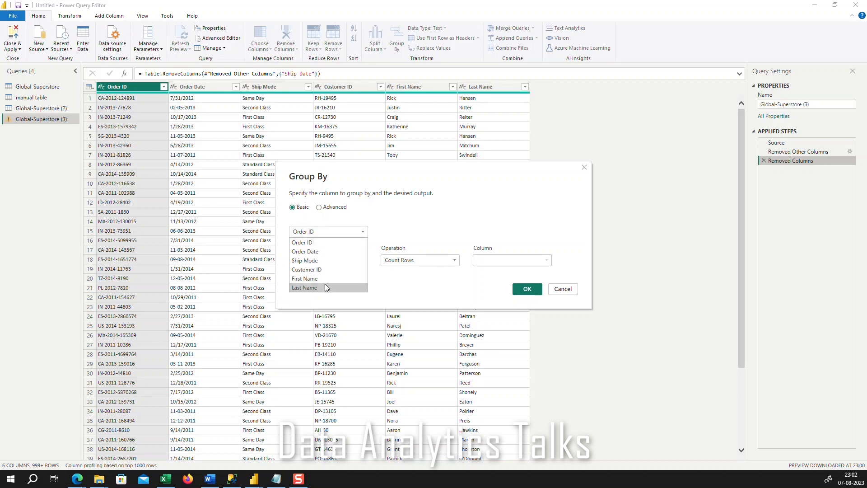
click(450, 209)
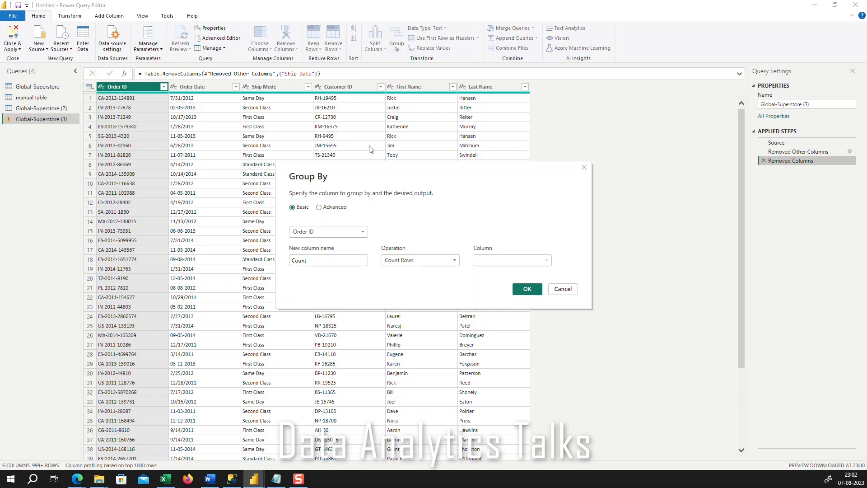
click(563, 289)
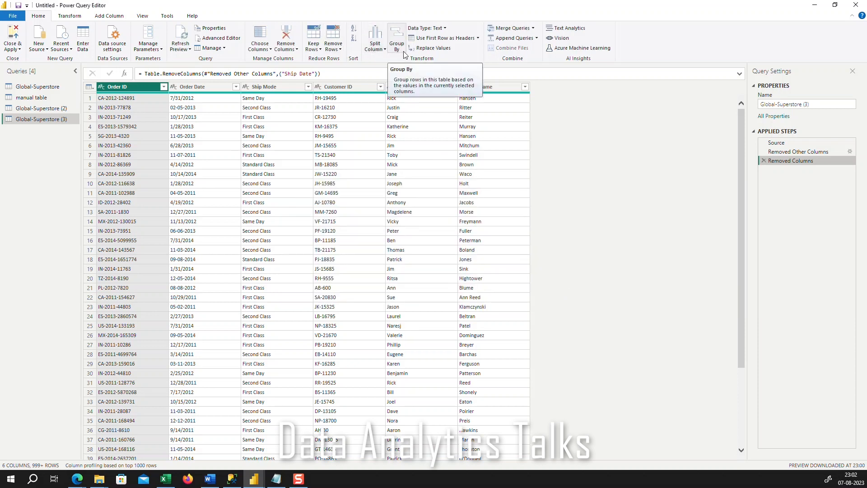
click(447, 29)
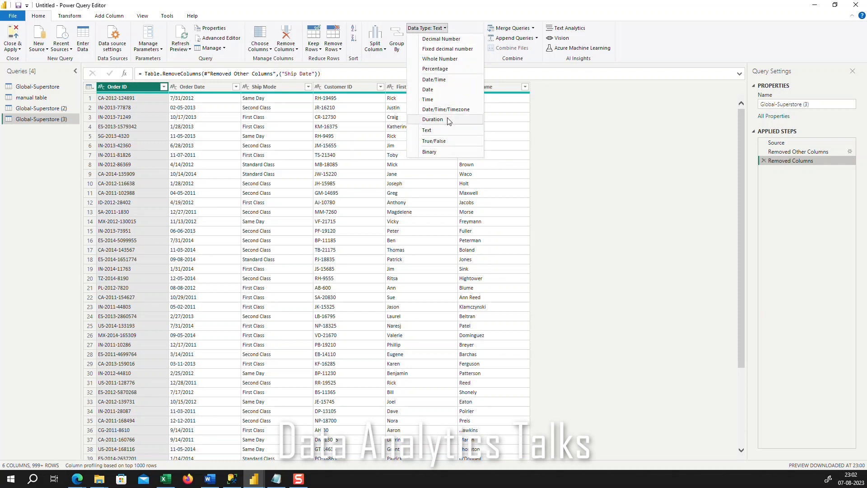
click(589, 126)
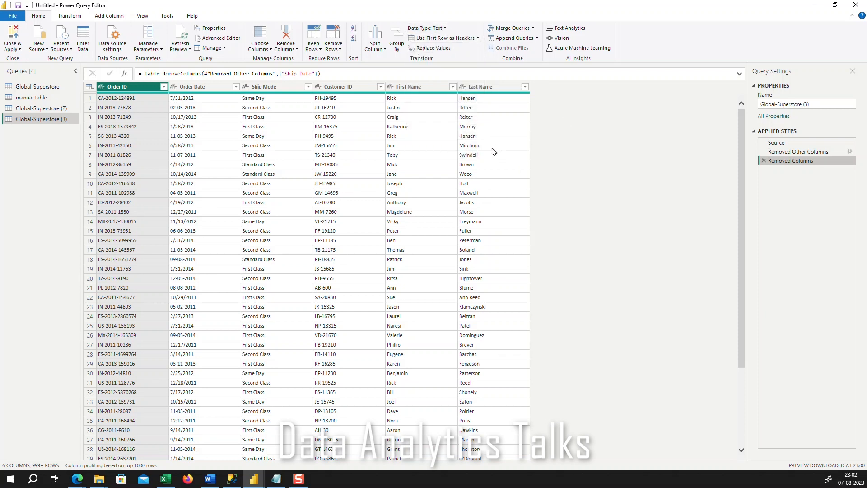
Promote the first row of Global-Superstore (3) to column headers twice in a row
click(474, 39)
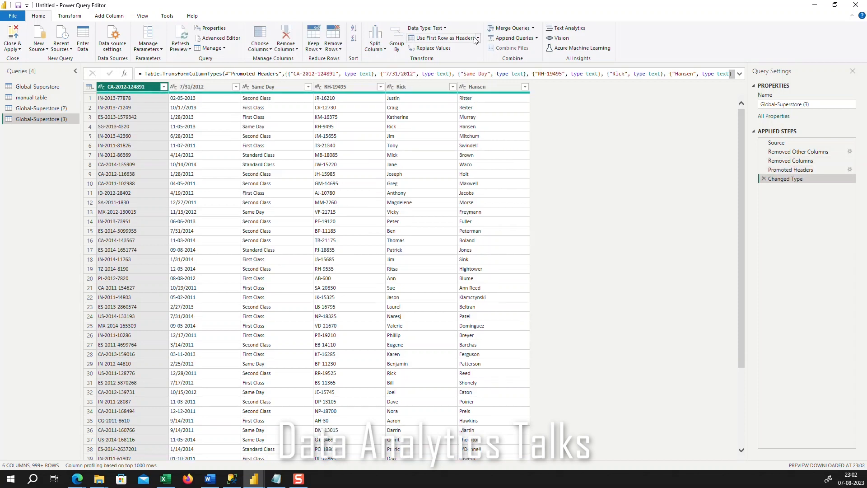
click(475, 40)
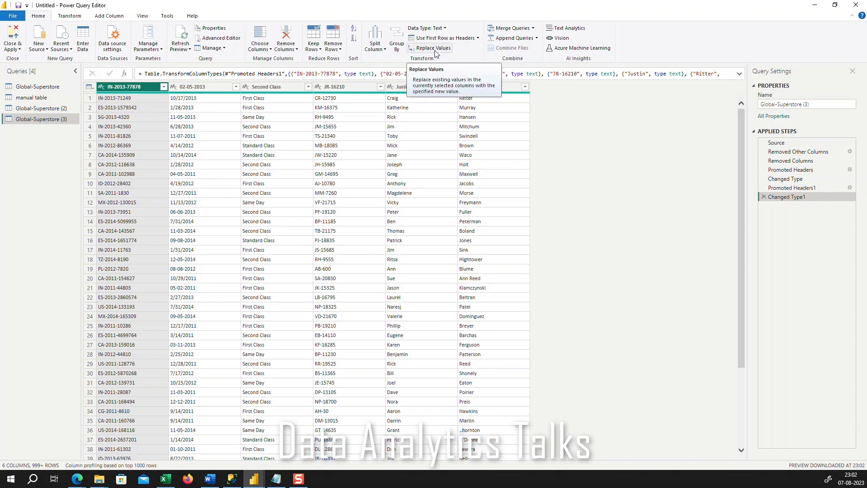
Examine the Merge Queries and Append Queries options and look through the rows of Global-Superstore (3)
click(531, 29)
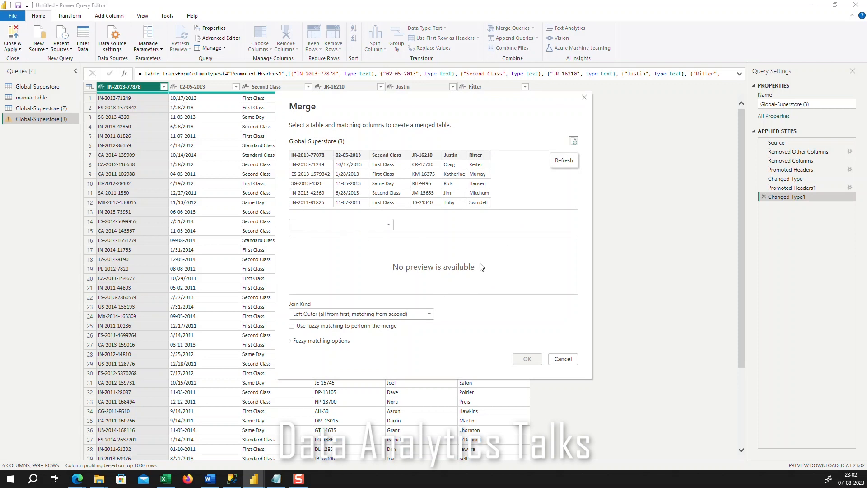
click(585, 97)
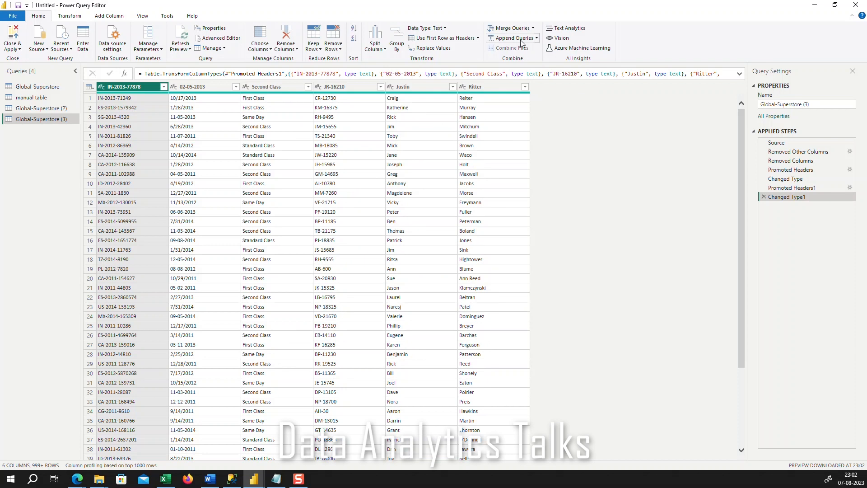
click(533, 28)
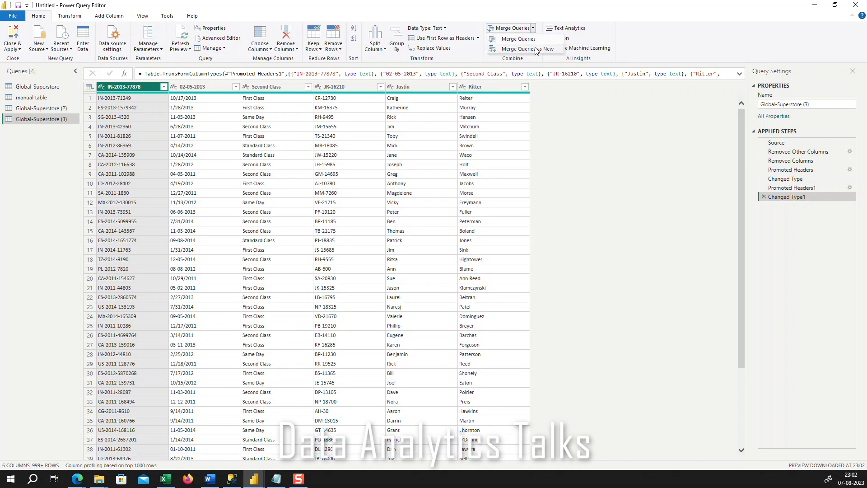
click(636, 21)
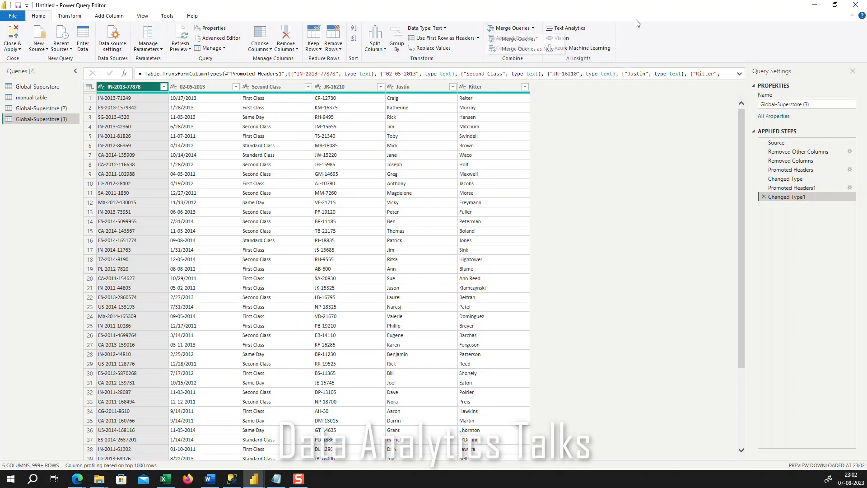
click(537, 39)
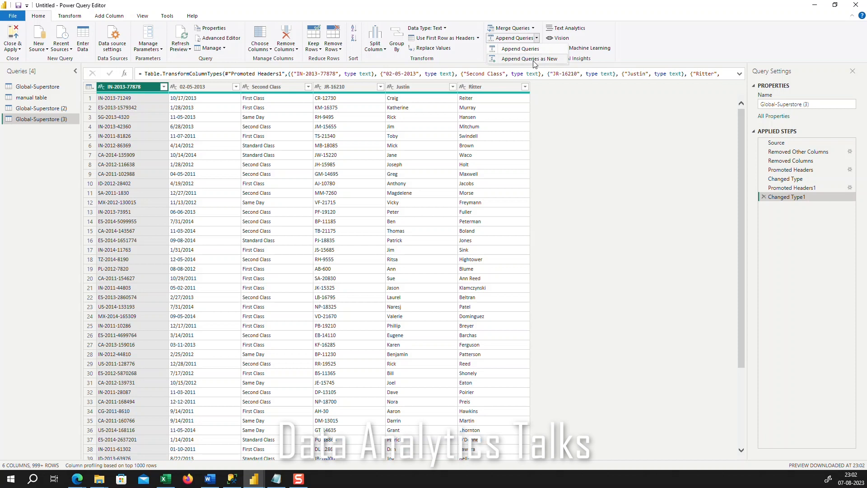
click(653, 32)
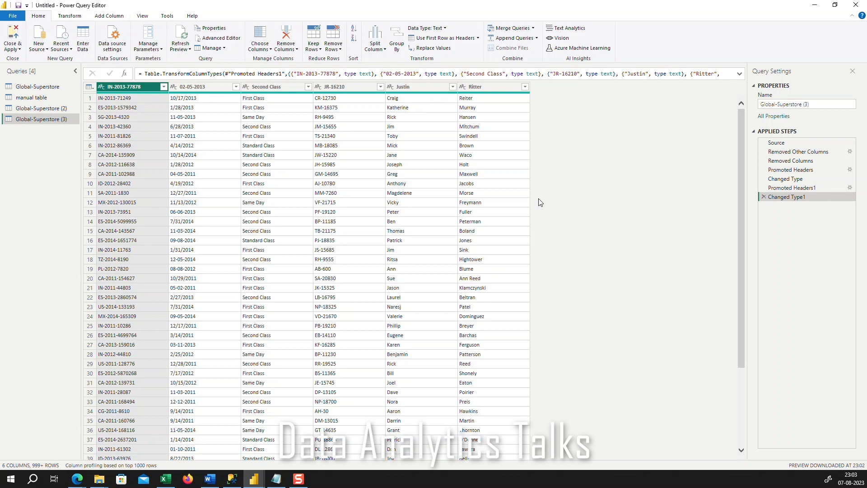
scroll(583, 206, down, 4)
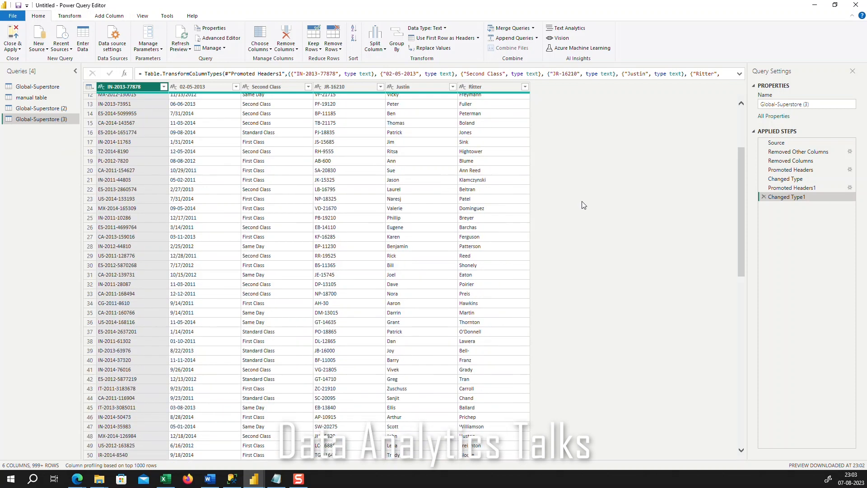
scroll(581, 202, down, 17)
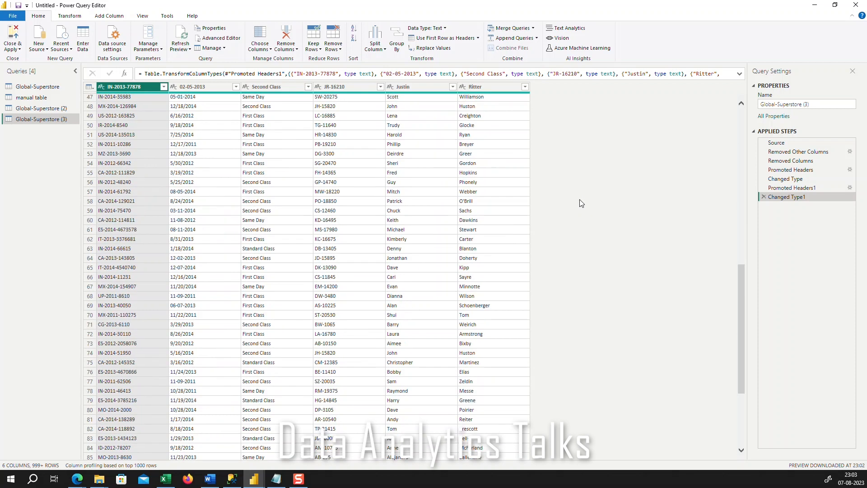
scroll(580, 200, up, 20)
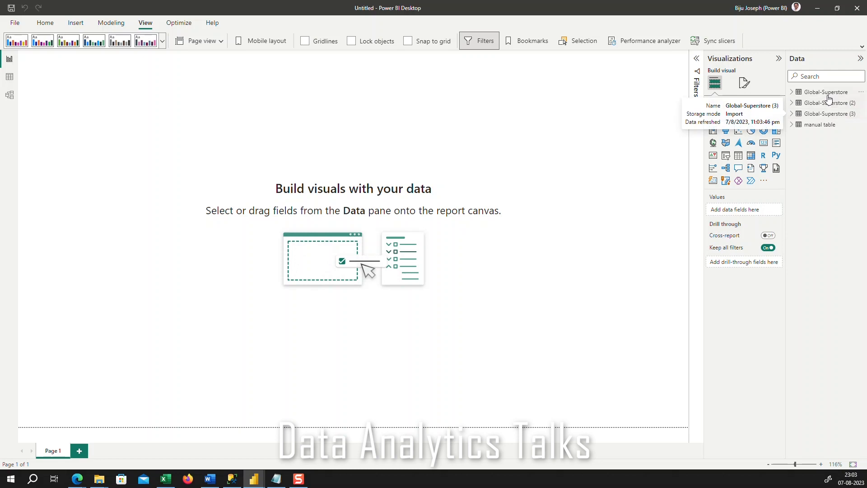
Examine the fields of manual table and the three Global-Superstore tables in the report's data list, and collapse them all again
click(791, 126)
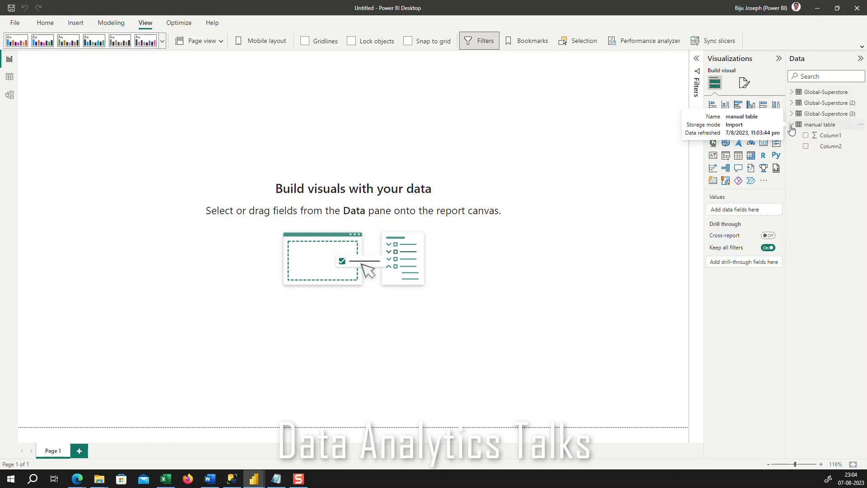
click(792, 114)
click(792, 103)
click(792, 93)
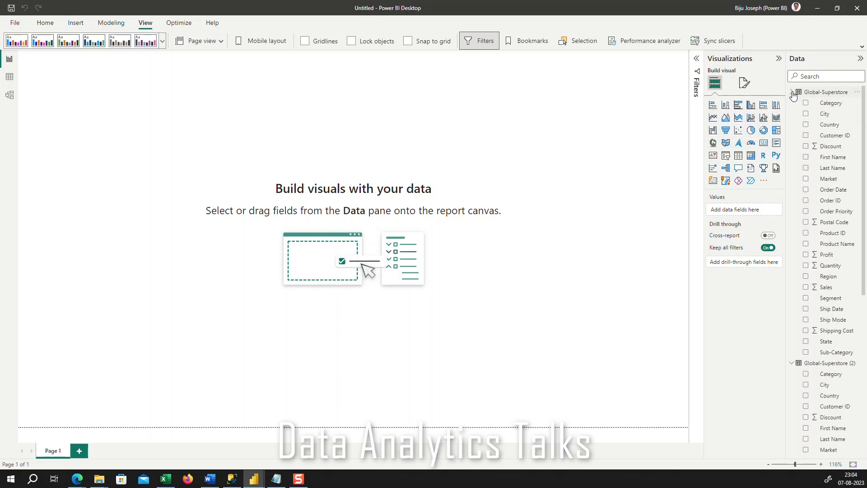
click(793, 93)
click(791, 103)
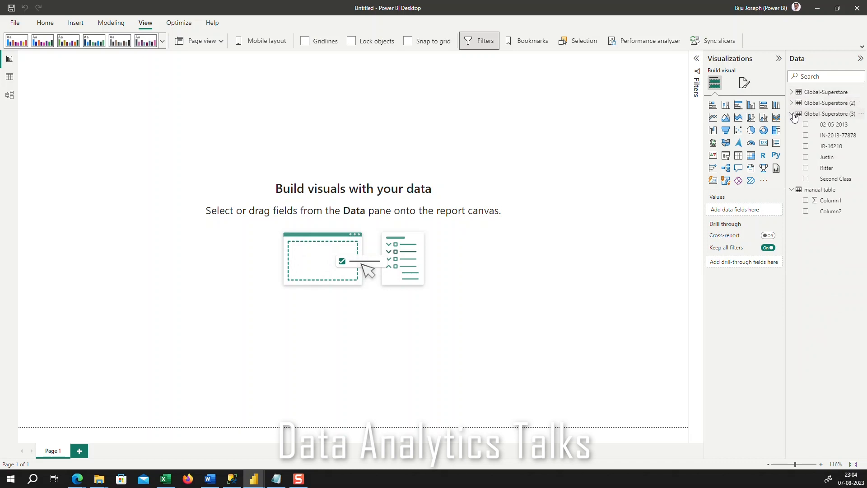
click(793, 115)
click(793, 125)
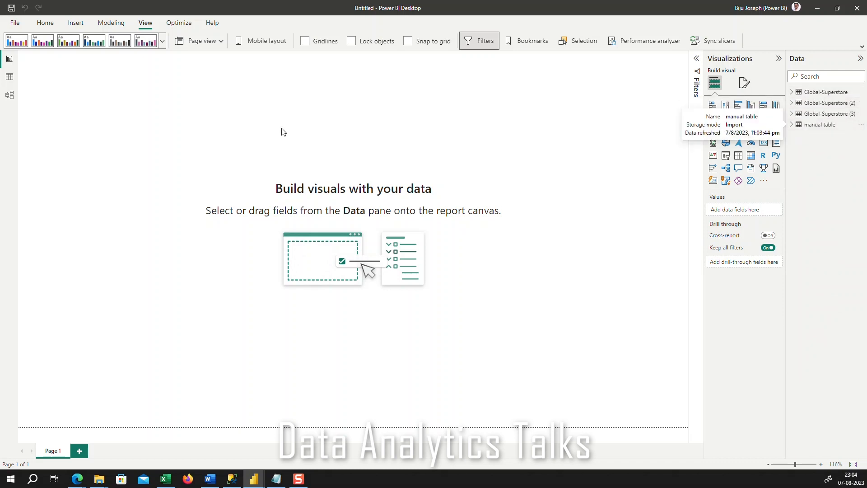